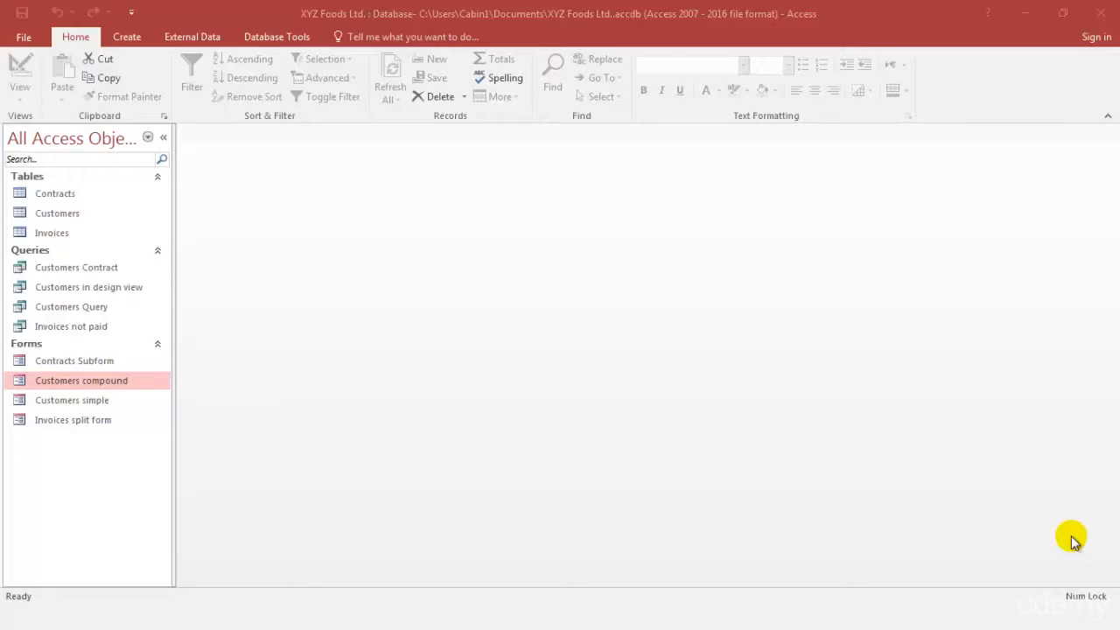
Open the Customers compound form and switch it from Form View to Layout View
click(121, 380)
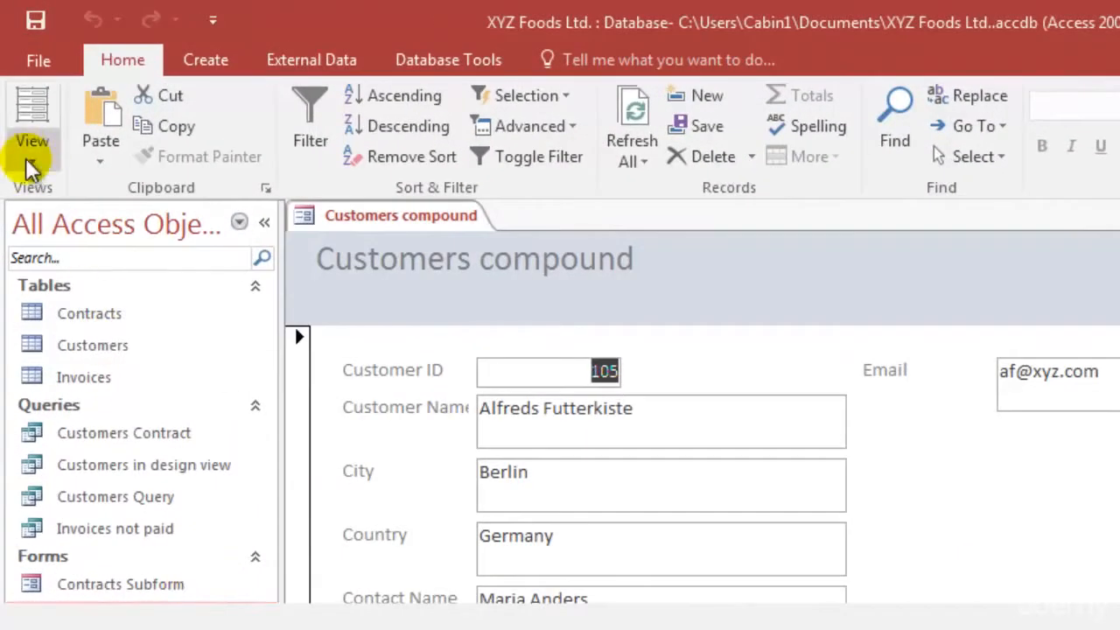
click(29, 163)
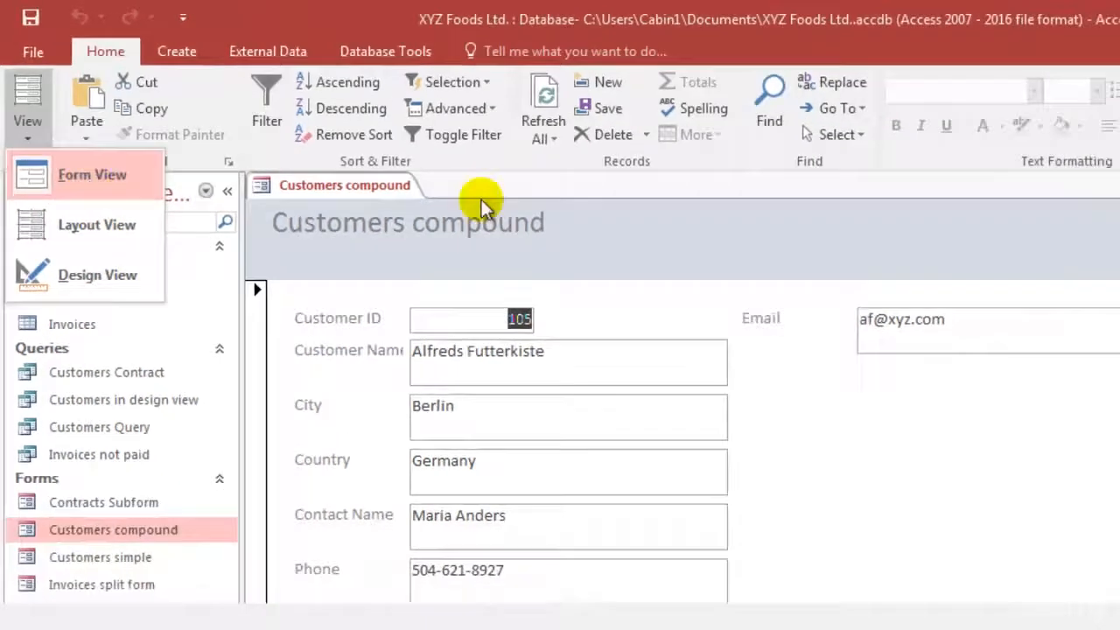
click(1008, 373)
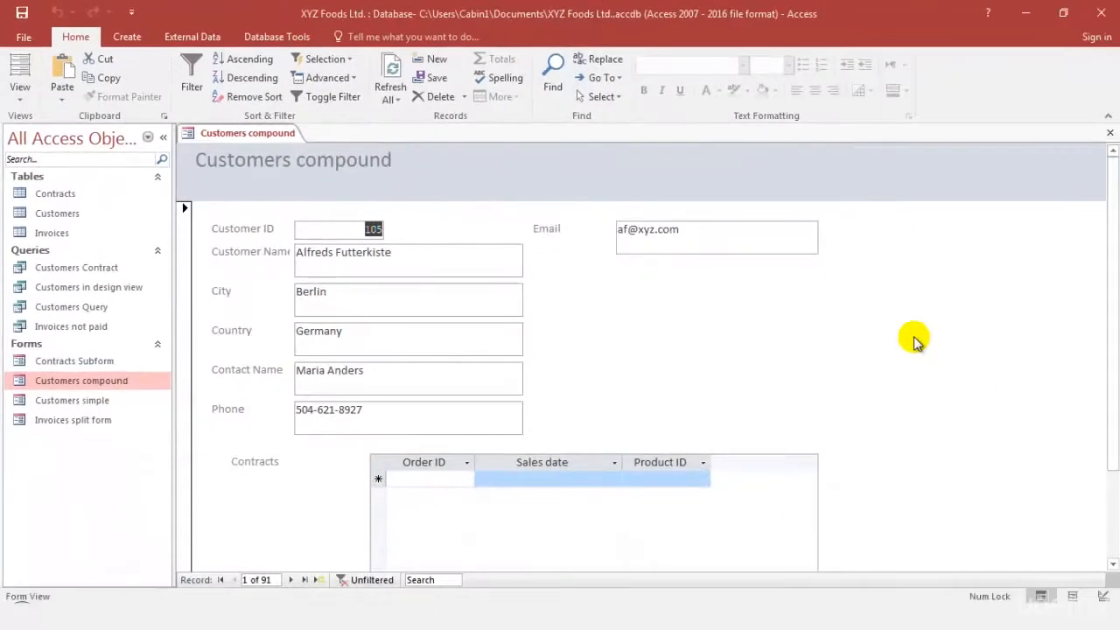
click(19, 94)
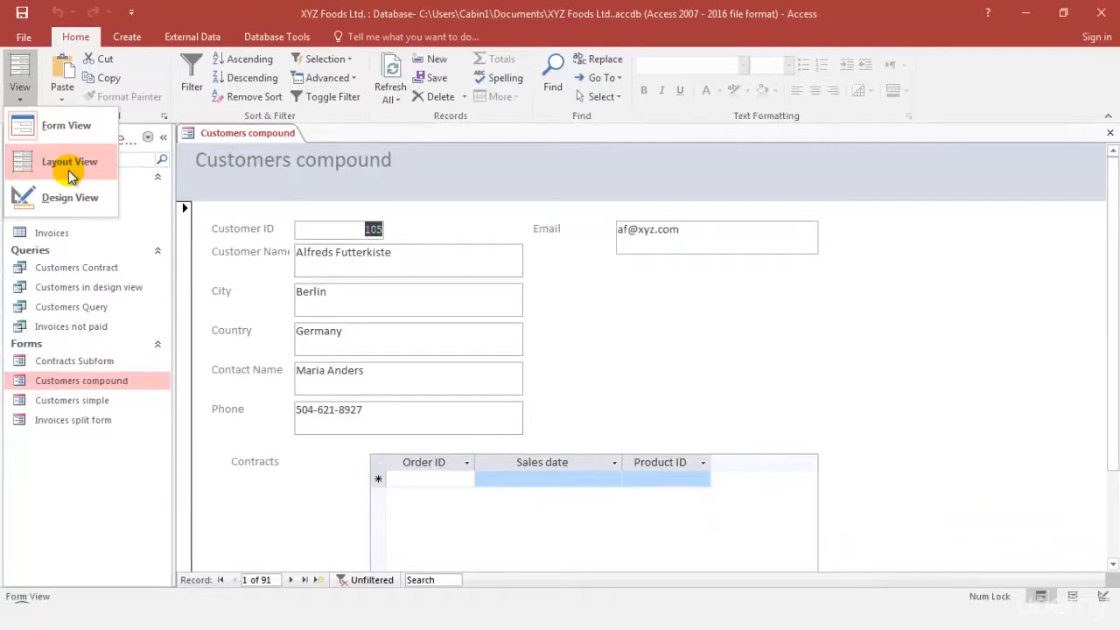
click(107, 482)
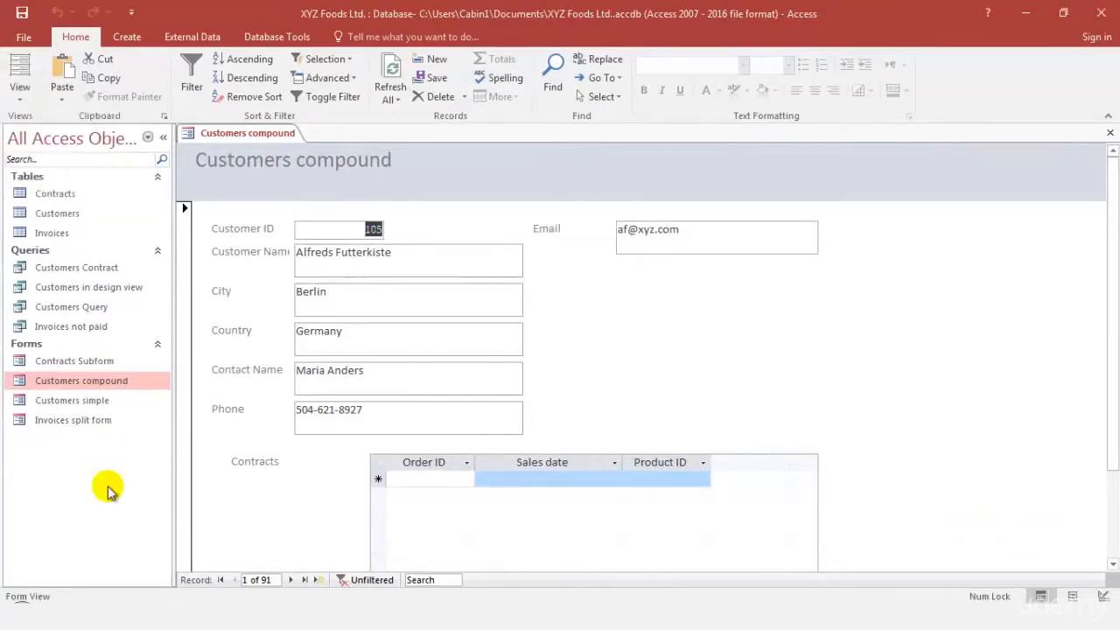
right_click(107, 389)
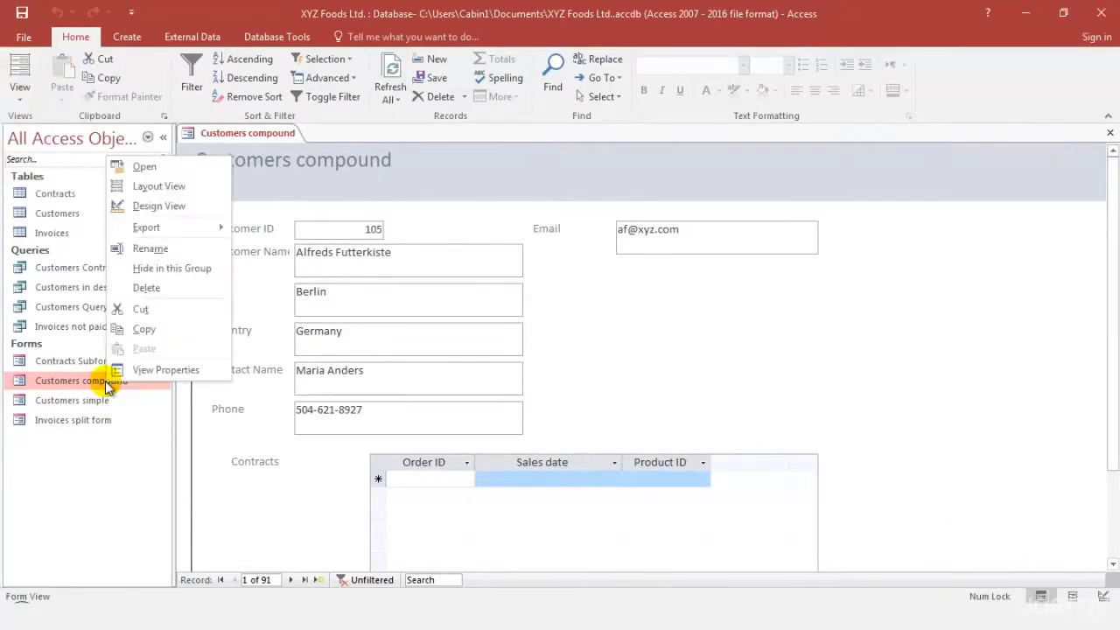
click(191, 192)
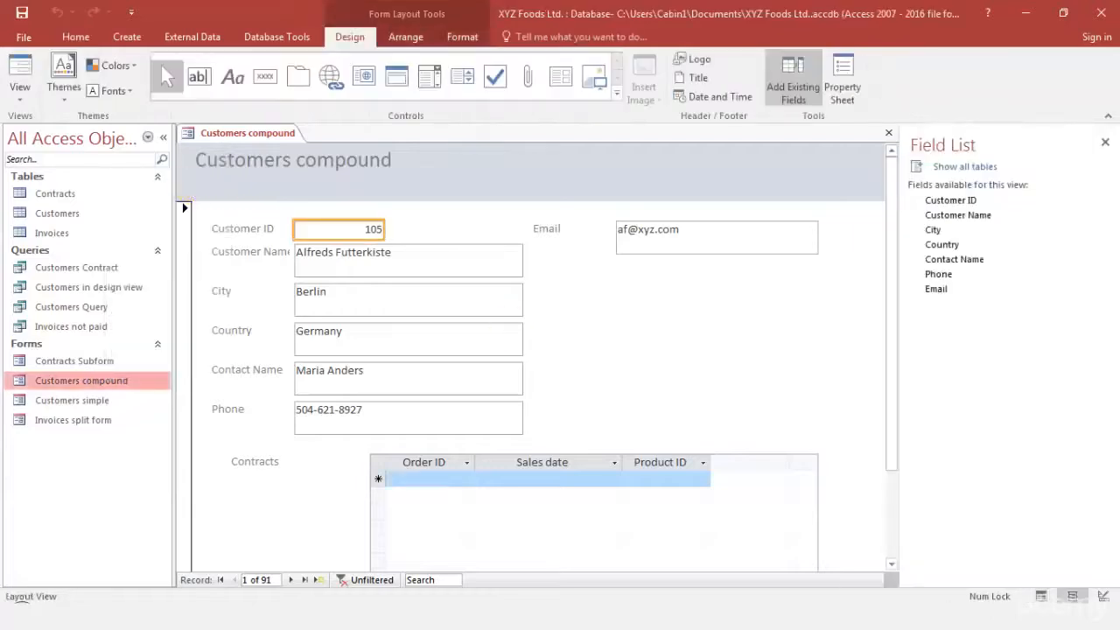
Close the Customers compound form and reopen it directly in Layout View
right_click(254, 142)
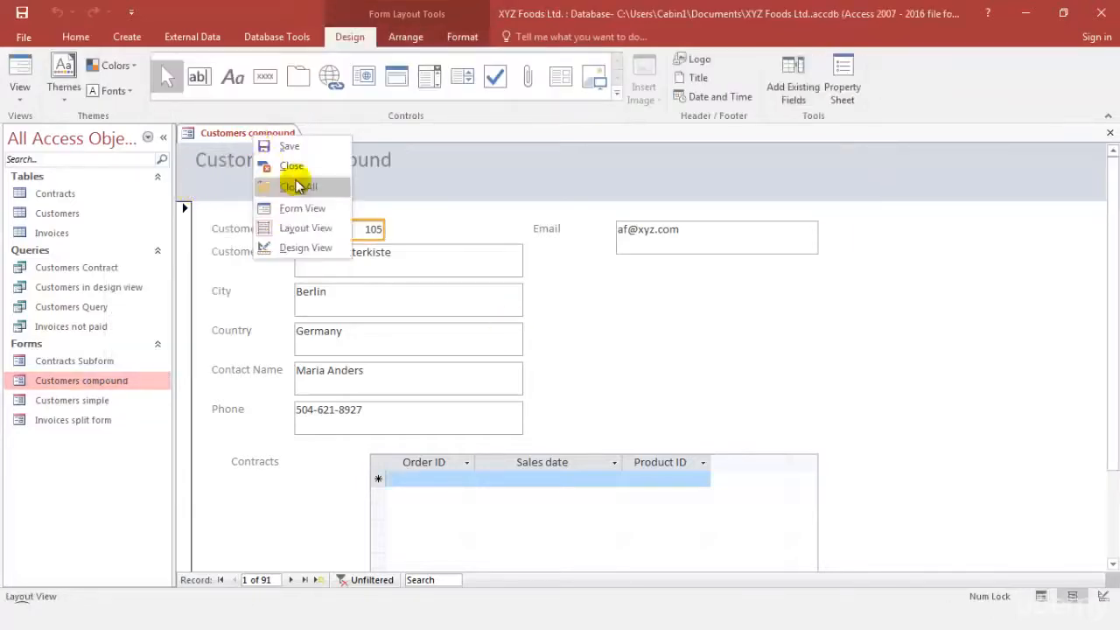
click(291, 165)
right_click(93, 383)
click(157, 189)
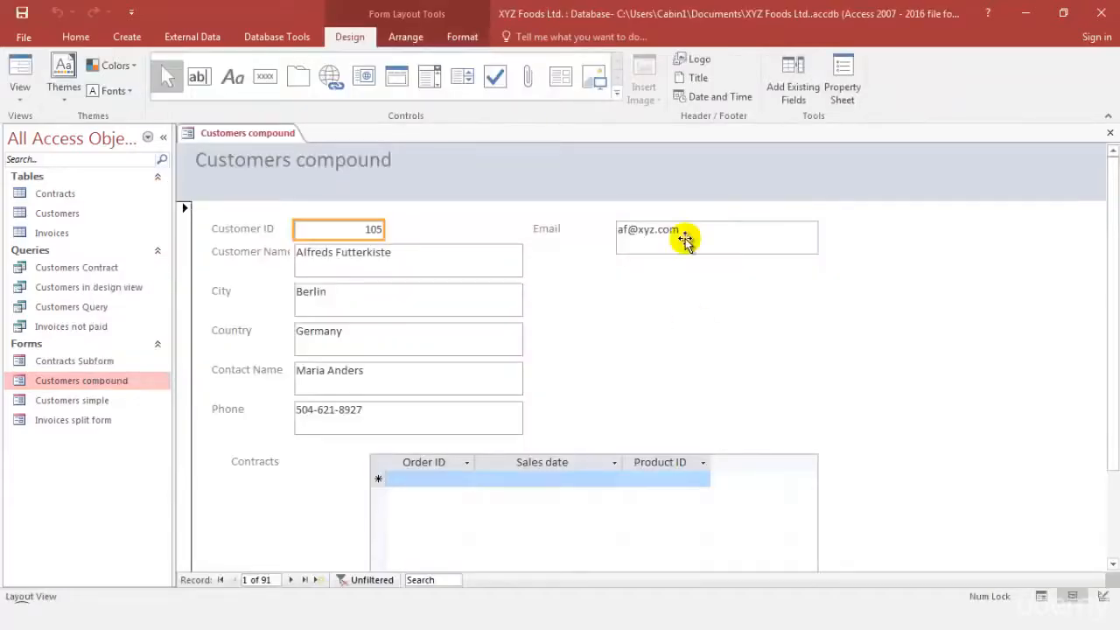
click(20, 92)
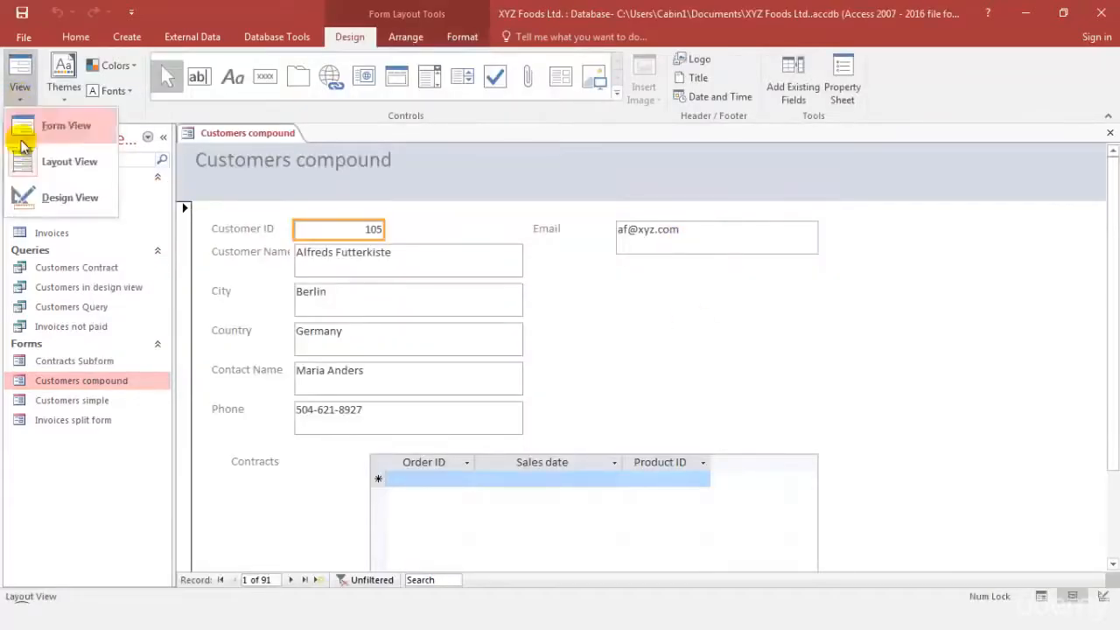
click(29, 162)
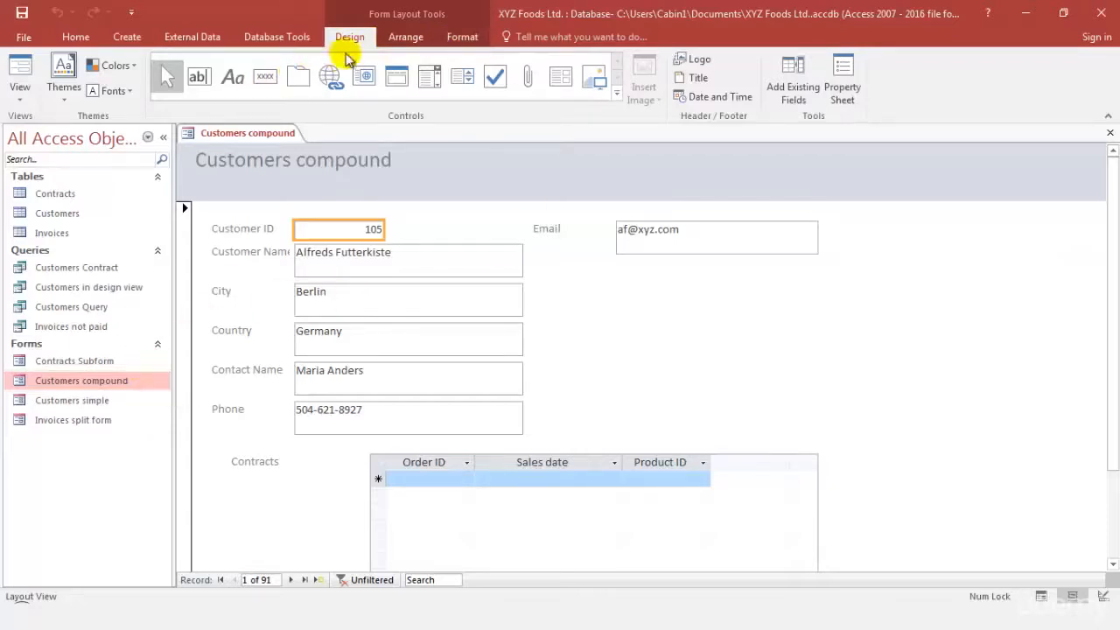
Examine the form layout's Arrange, Format and Design tools and select the Customer ID, Customer Name and City labels and boxes individually
click(394, 43)
click(462, 41)
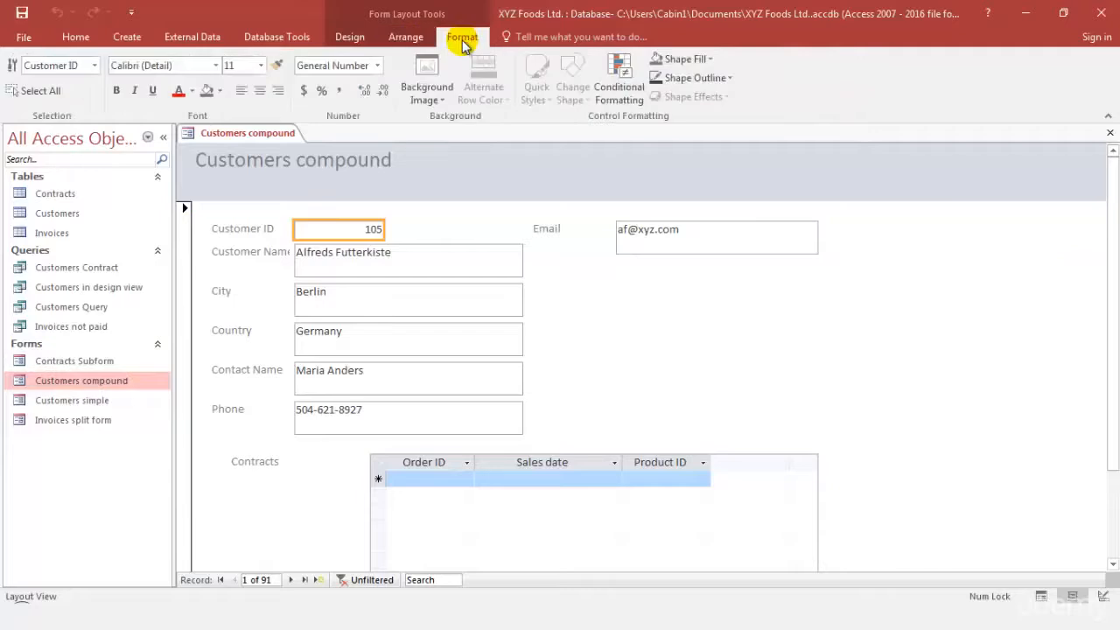
click(345, 39)
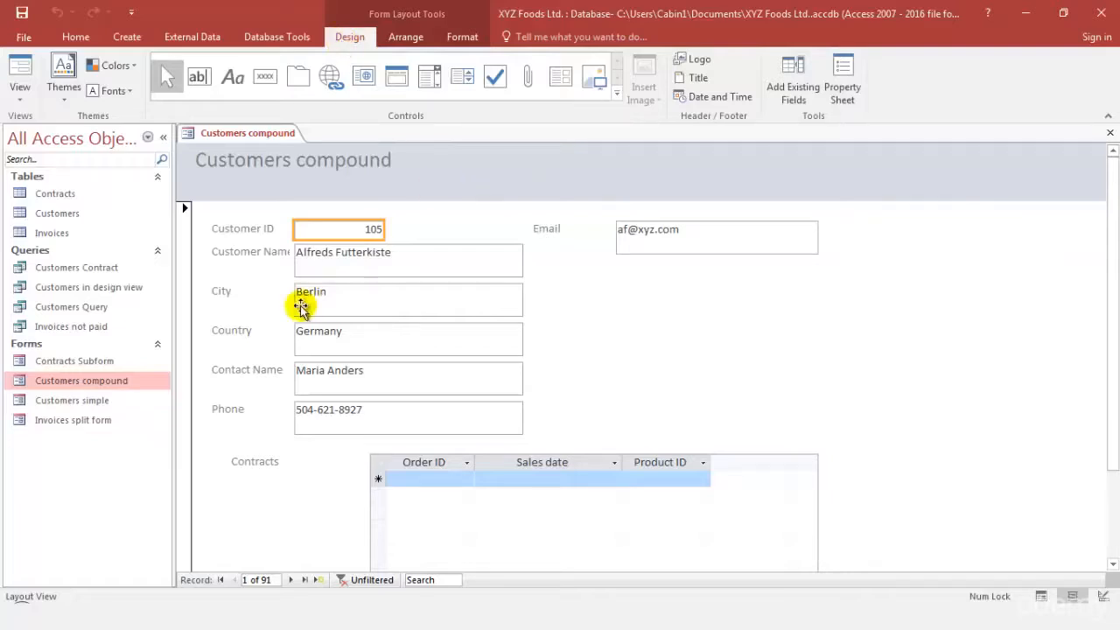
click(317, 276)
click(250, 254)
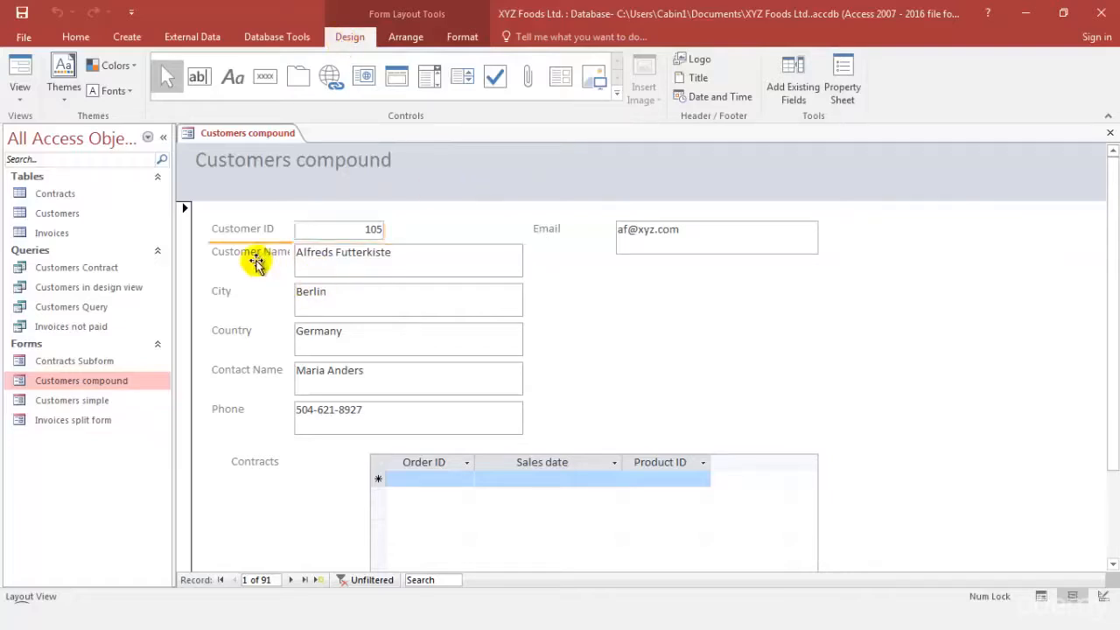
click(254, 229)
click(321, 230)
click(325, 252)
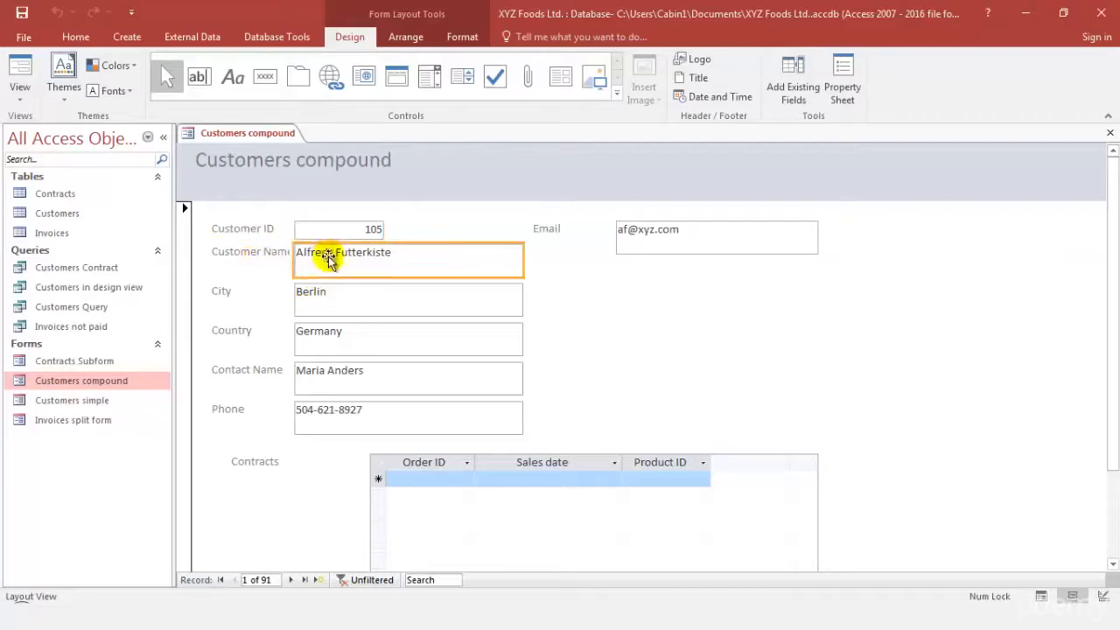
click(237, 290)
click(327, 294)
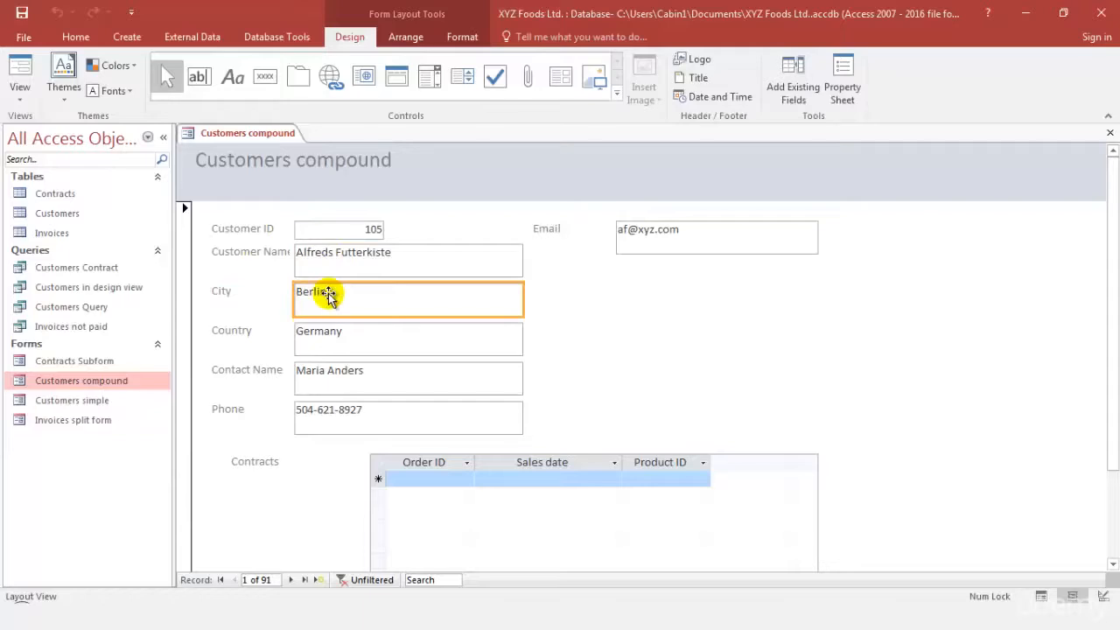
Narrow the Customer ID text box to a little over half its width
click(338, 238)
click(342, 234)
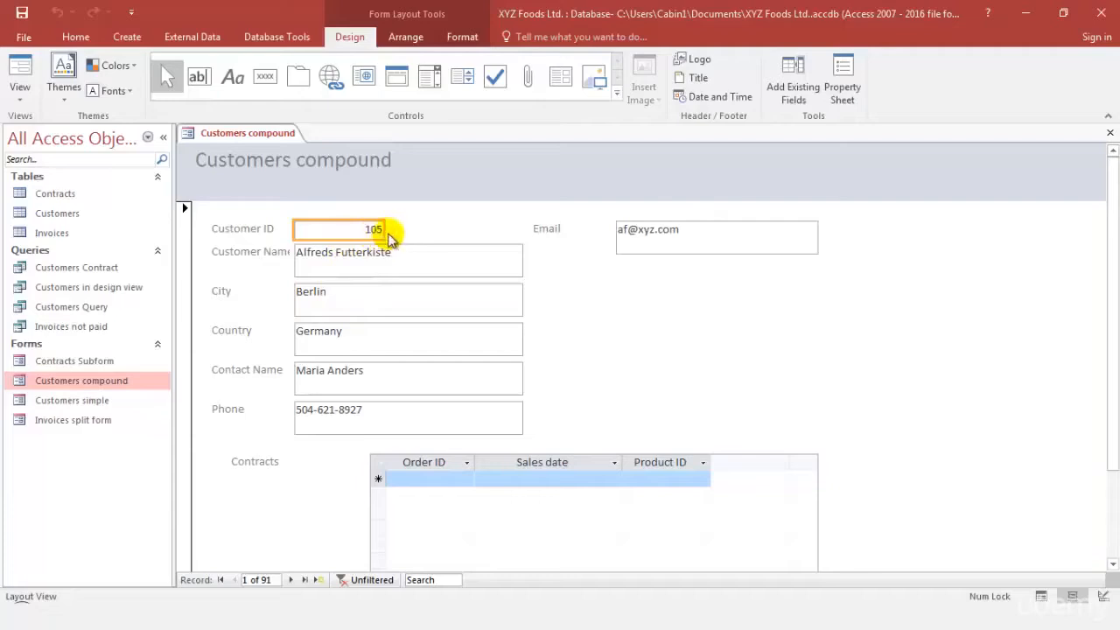
drag(384, 228, 333, 225)
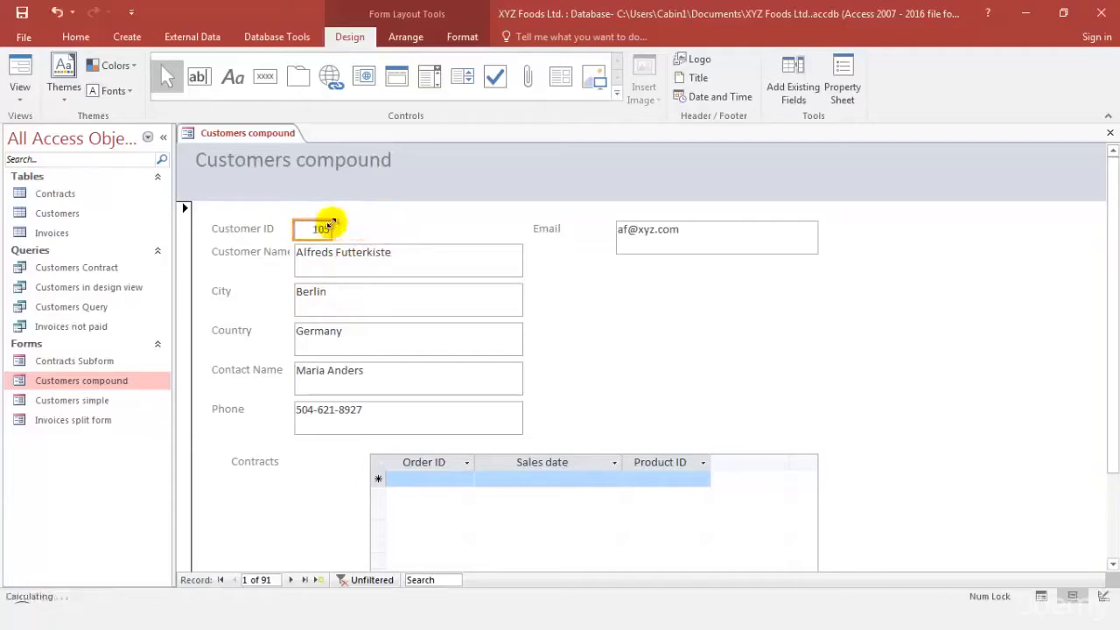
mouse_move(333, 230)
mouse_down()
mouse_move(386, 228)
mouse_move(342, 225)
mouse_up()
Narrow the Customer Name, City and Country text boxes to about half their width, with their edges aligned
click(373, 249)
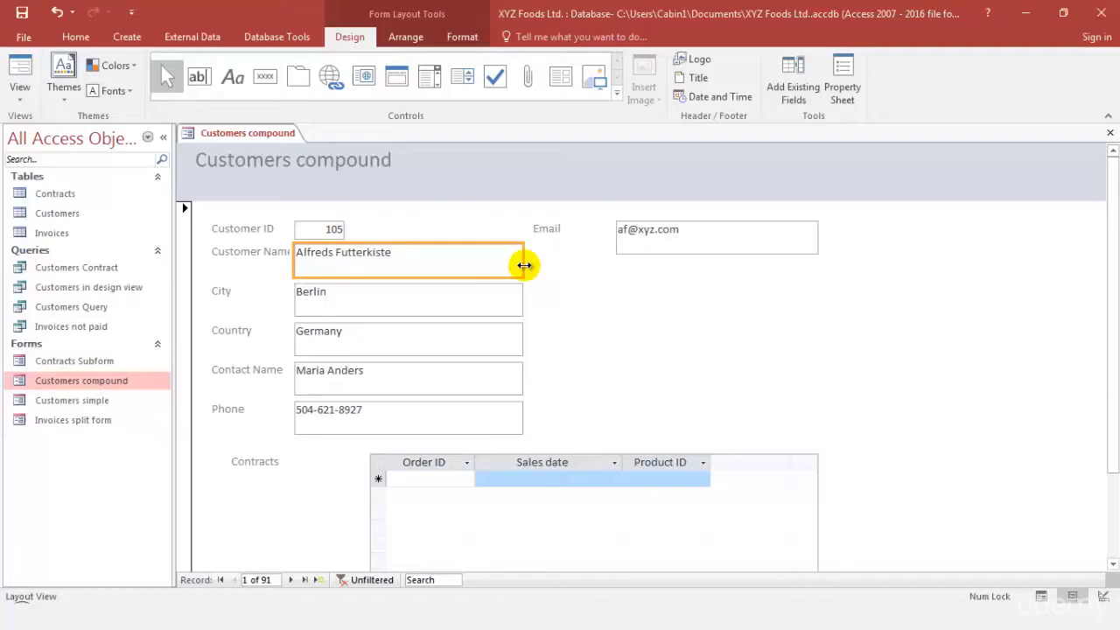
drag(524, 265, 417, 259)
click(496, 296)
drag(524, 299, 415, 299)
click(445, 336)
drag(521, 340, 416, 320)
Narrow the Contact Name and Phone text boxes to match the width of the boxes above them
click(508, 374)
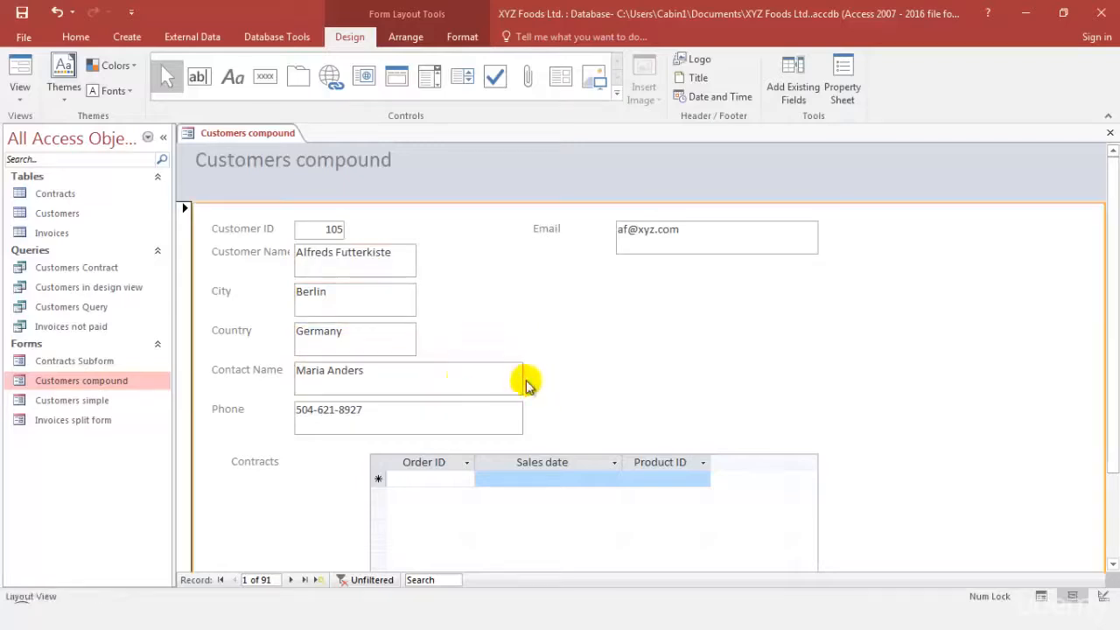
click(527, 379)
click(440, 377)
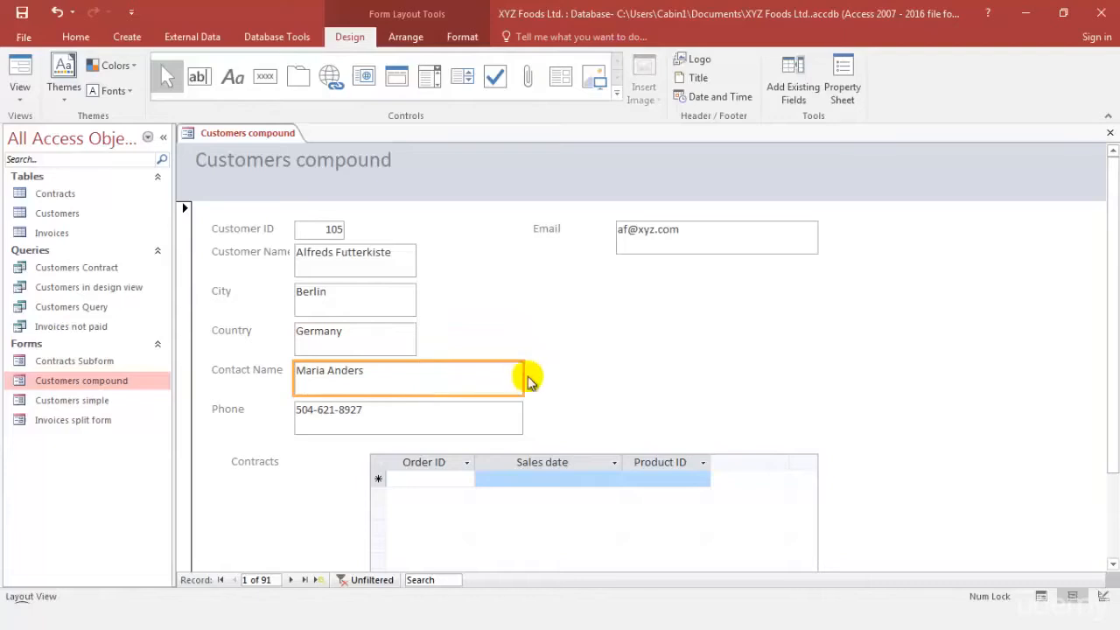
drag(524, 376, 414, 366)
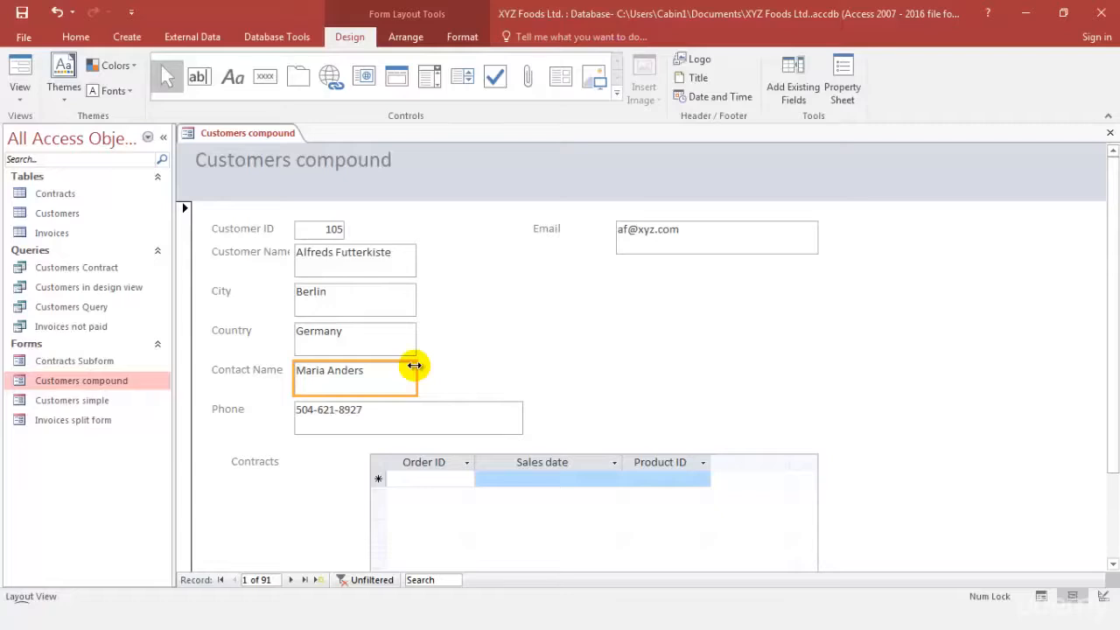
click(394, 479)
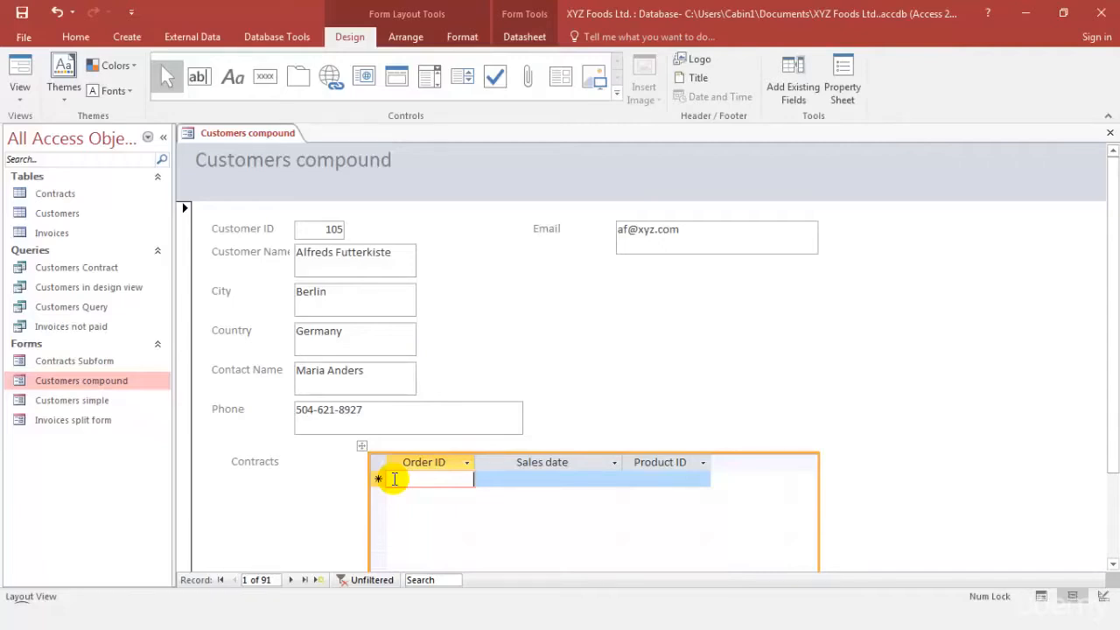
click(357, 408)
drag(522, 418, 420, 409)
Widen the Customer ID text box to line up with the boxes below it and narrow the Email text box to a similar width
click(337, 231)
drag(344, 234, 413, 248)
click(775, 245)
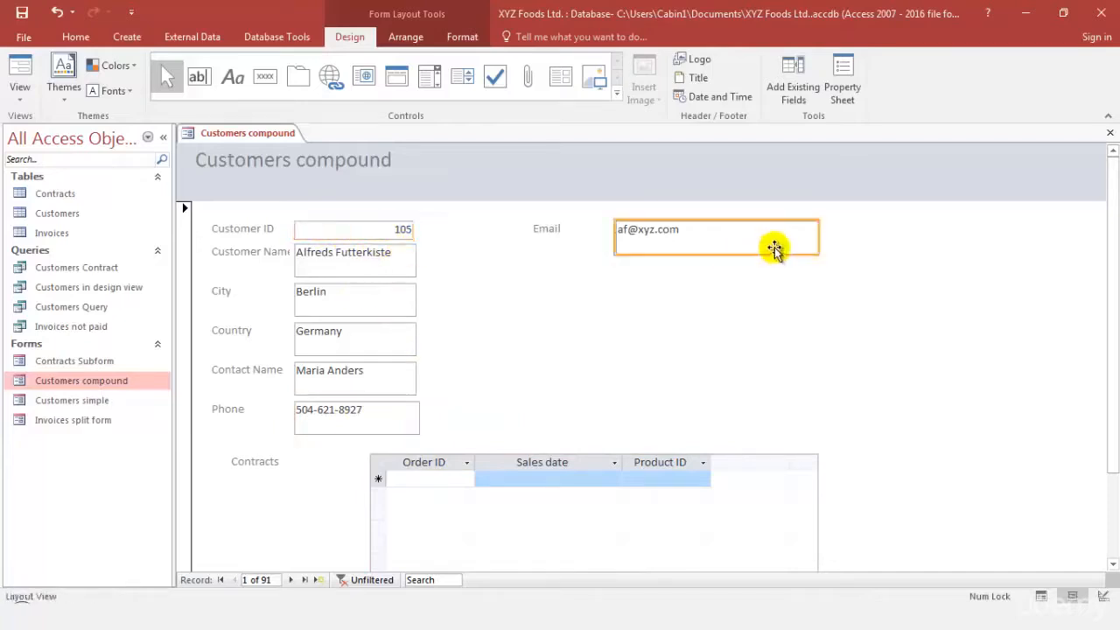
drag(815, 237, 733, 238)
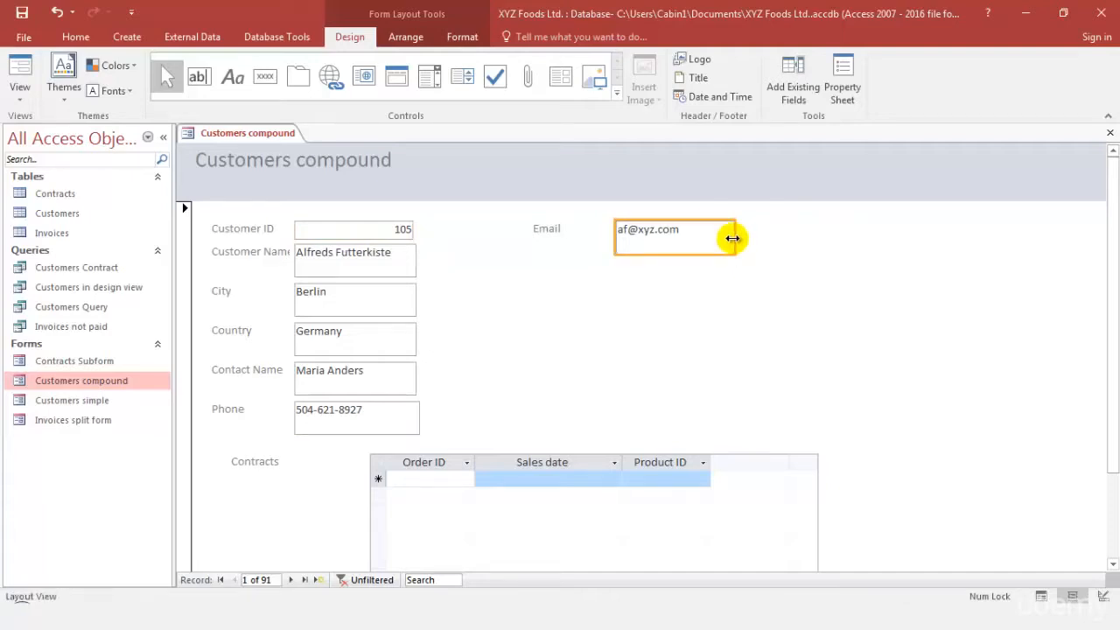
click(260, 258)
click(260, 259)
click(357, 274)
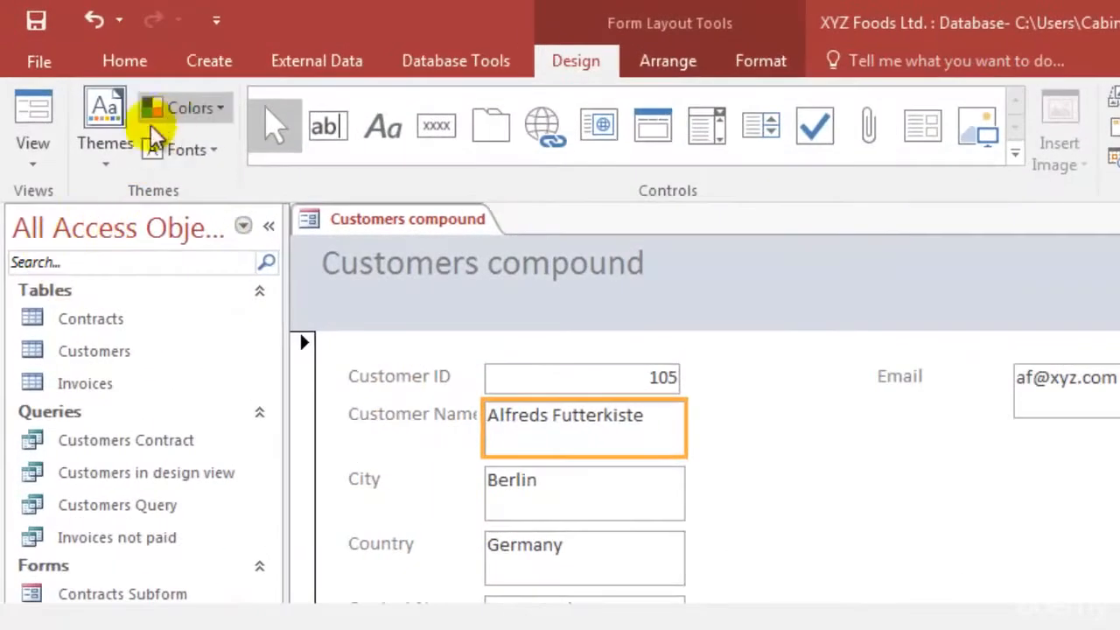
Try out three Office themes on the form: the one with a blue patterned edge, the default one, and the serif one with a tan edge
click(109, 166)
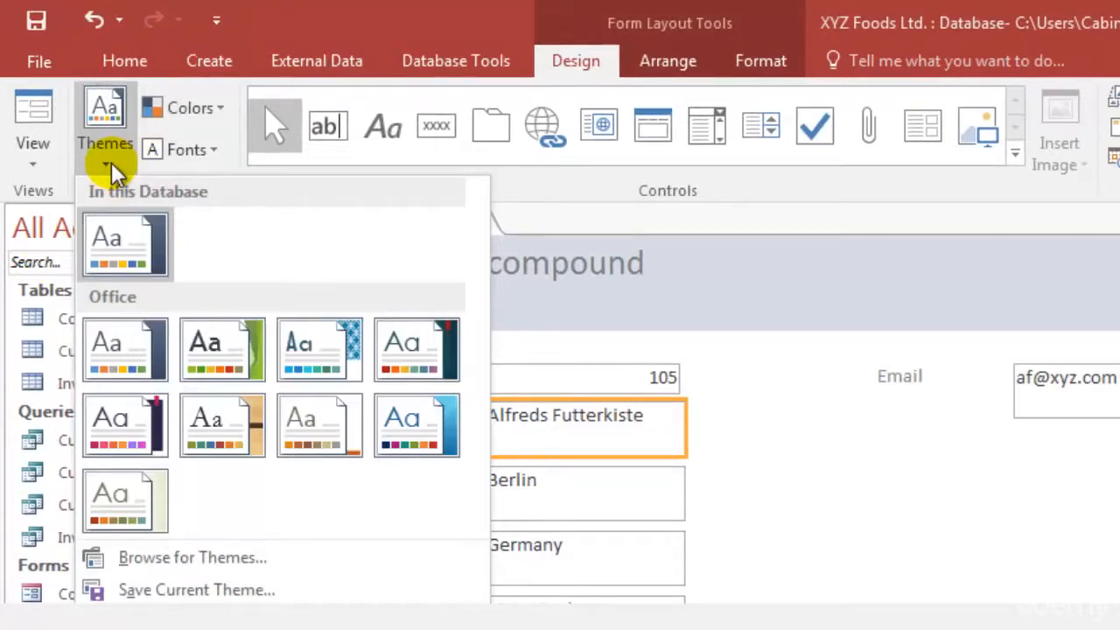
click(342, 363)
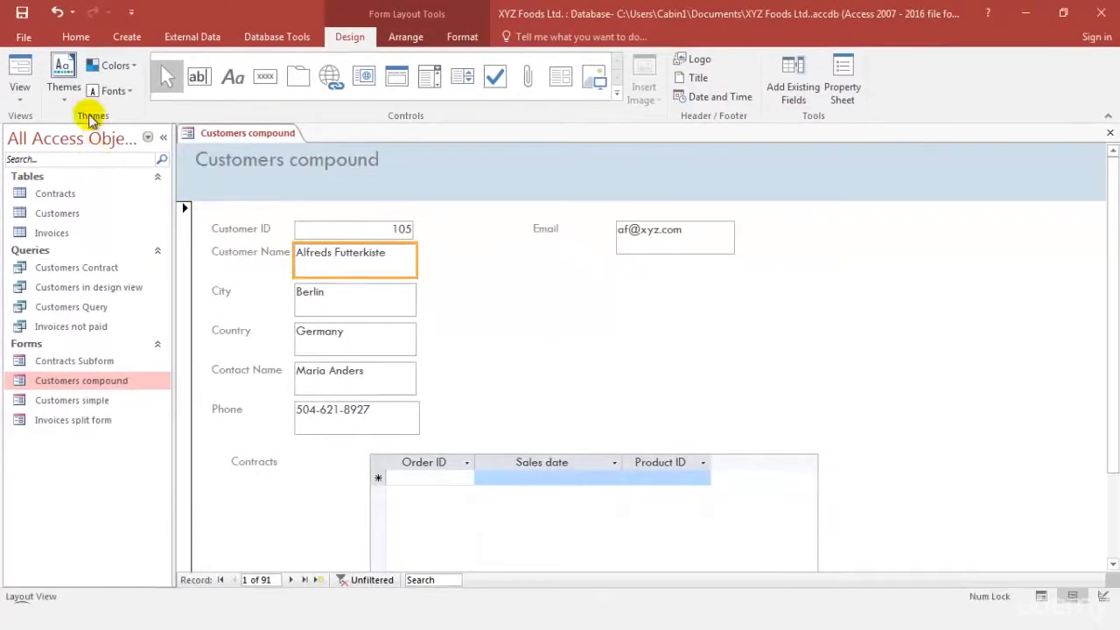
click(64, 100)
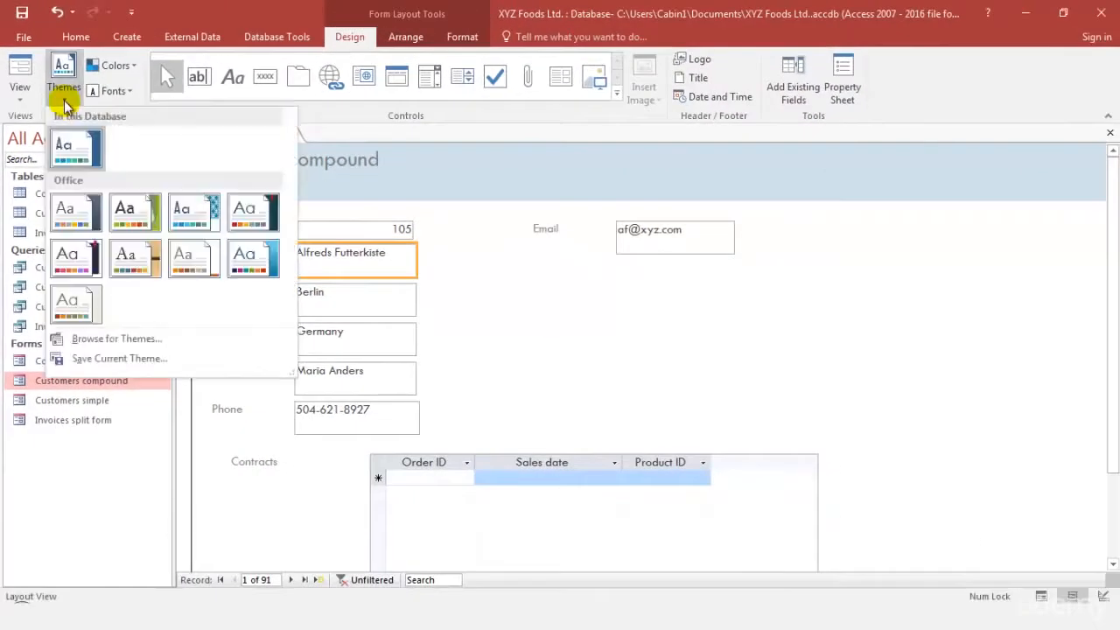
click(78, 208)
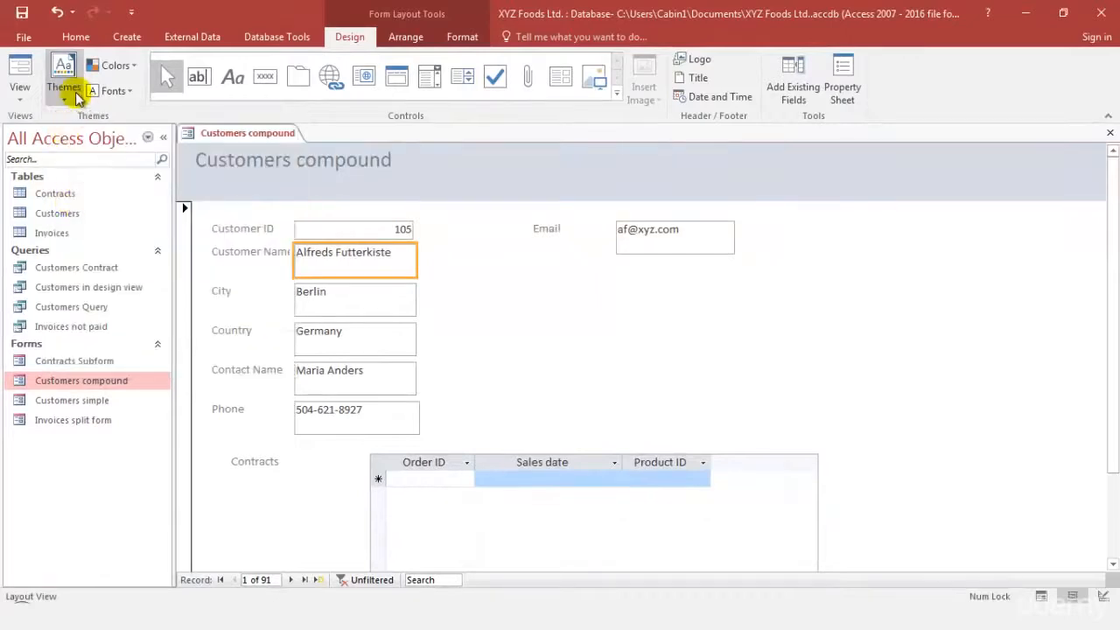
click(77, 98)
click(142, 247)
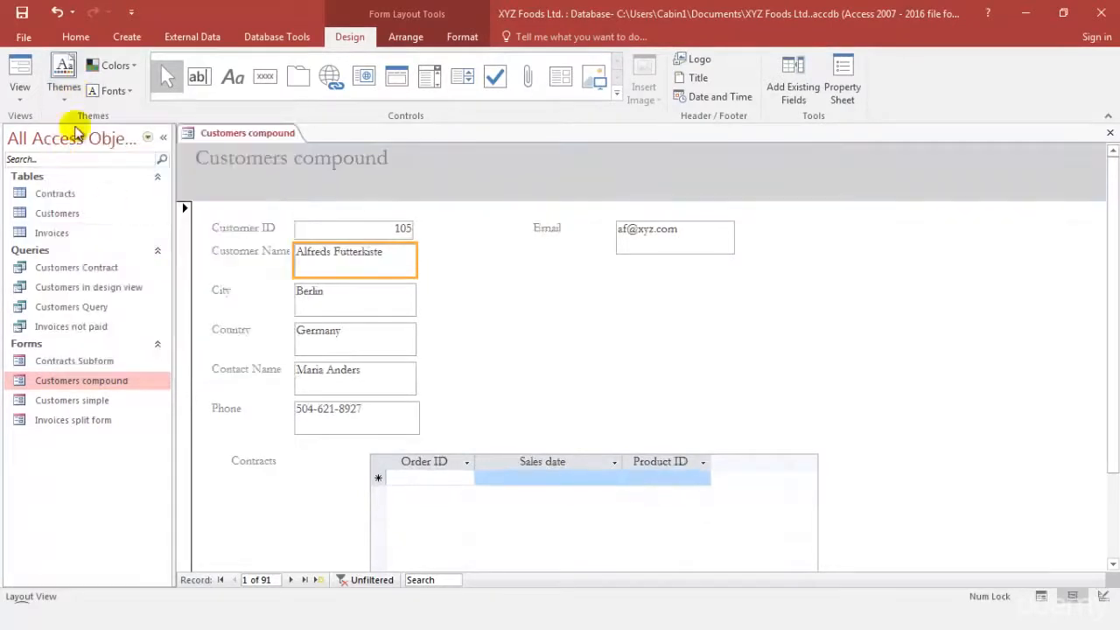
Apply the purple-accented Office theme to the form and set its color scheme to Blue Warm
click(64, 77)
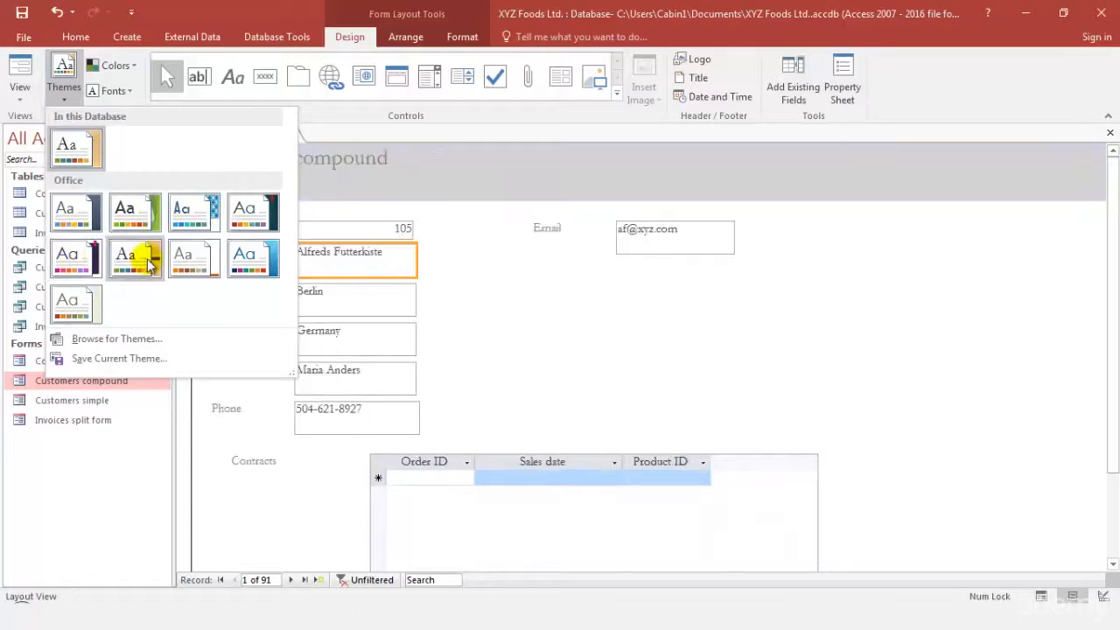
click(60, 298)
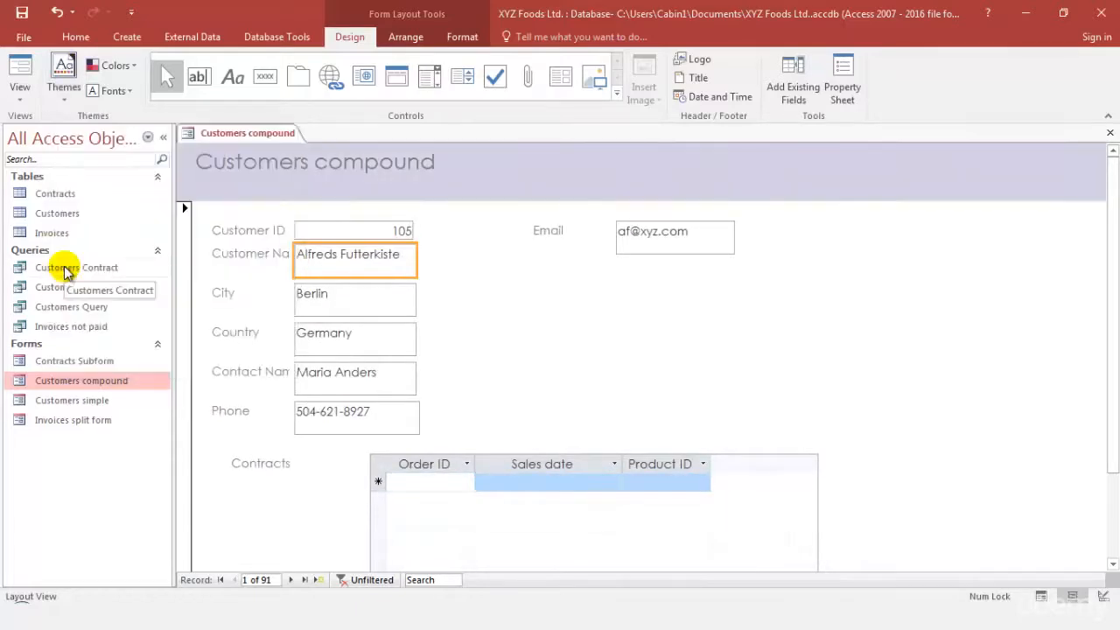
click(116, 70)
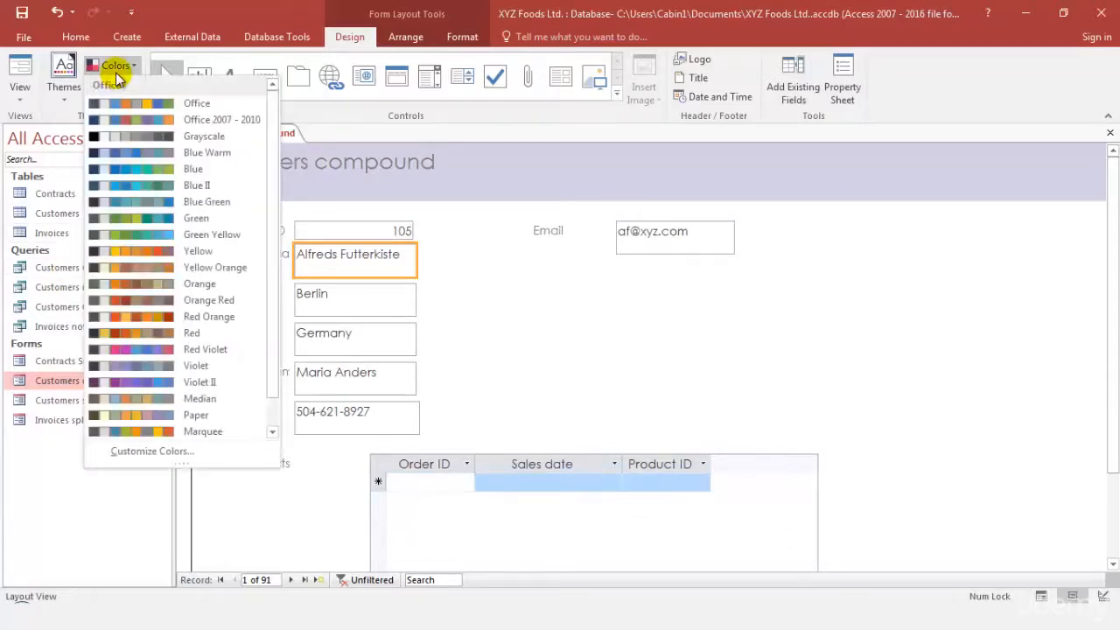
click(133, 154)
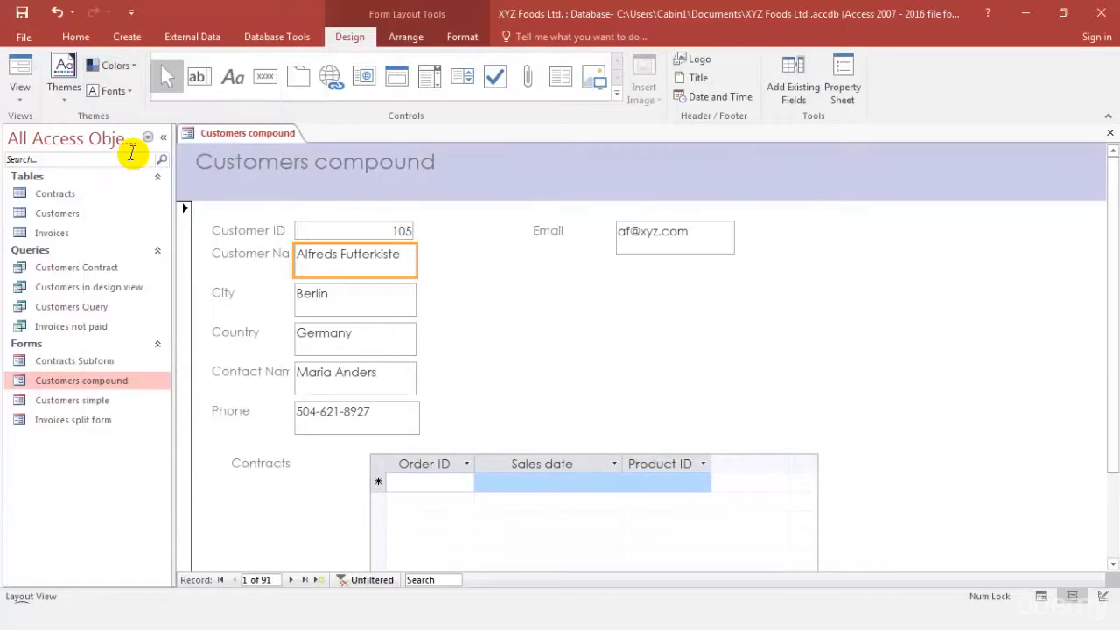
Set the form's theme fonts to a Calibri font scheme
click(123, 66)
click(126, 104)
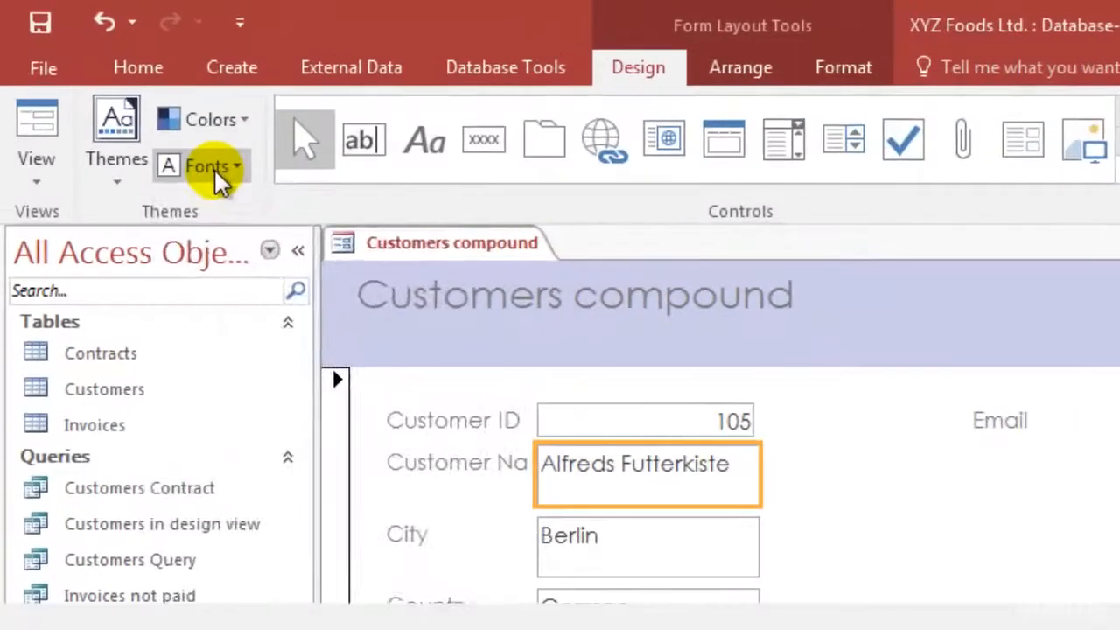
click(118, 92)
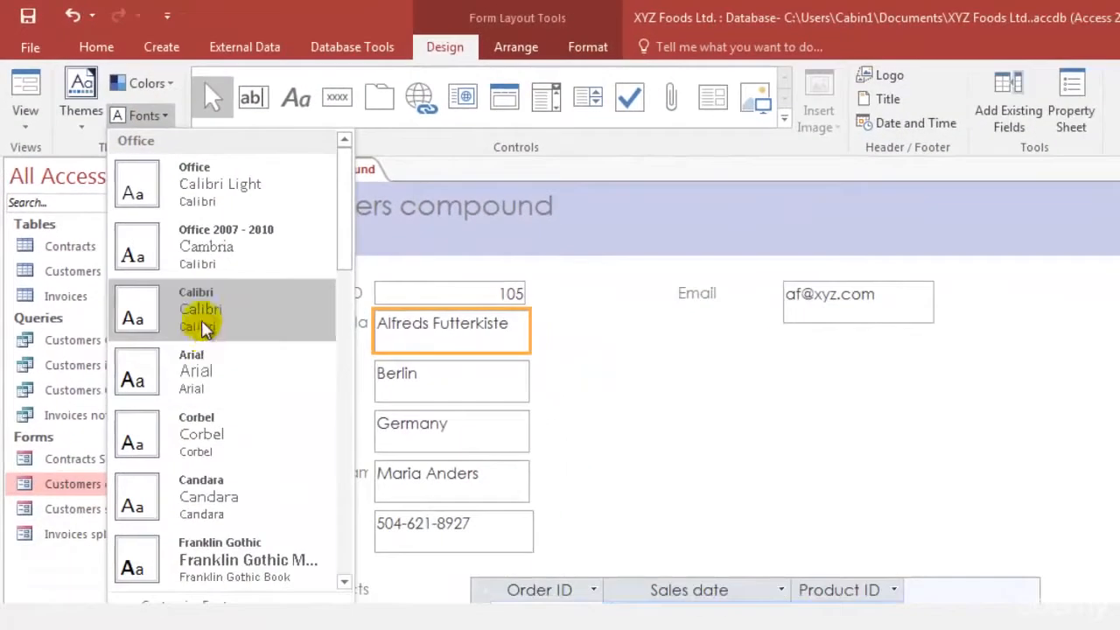
click(271, 446)
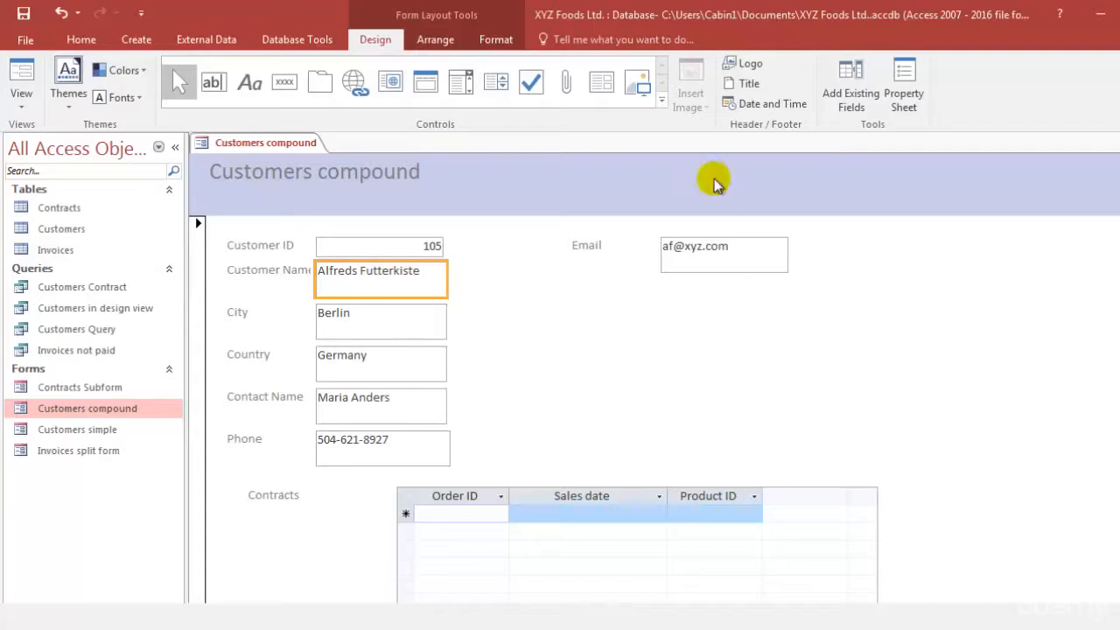
click(750, 63)
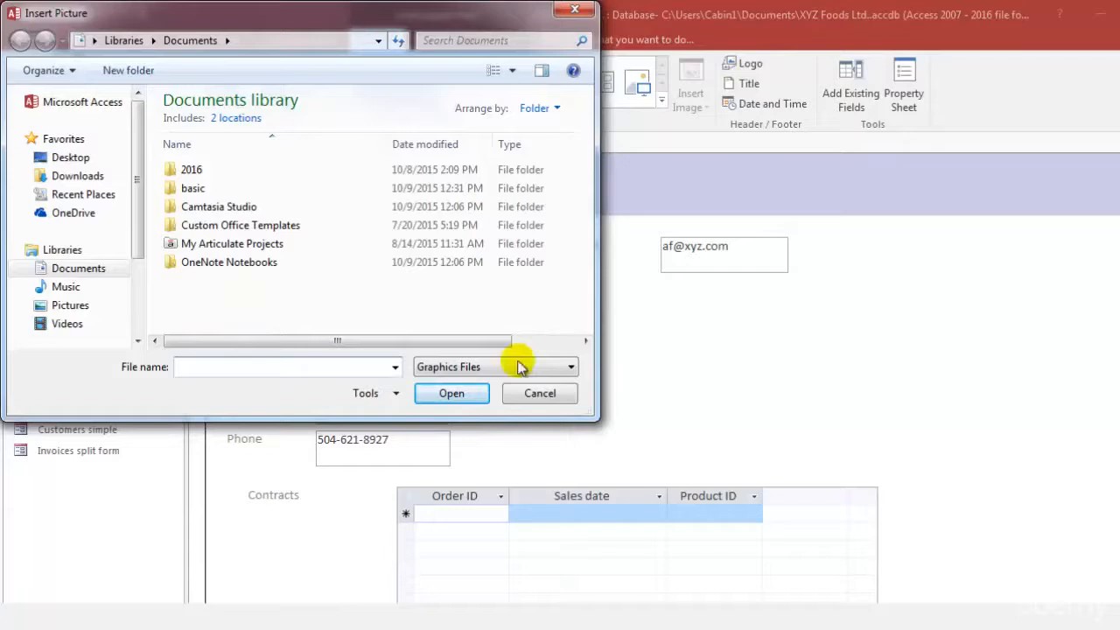
click(564, 14)
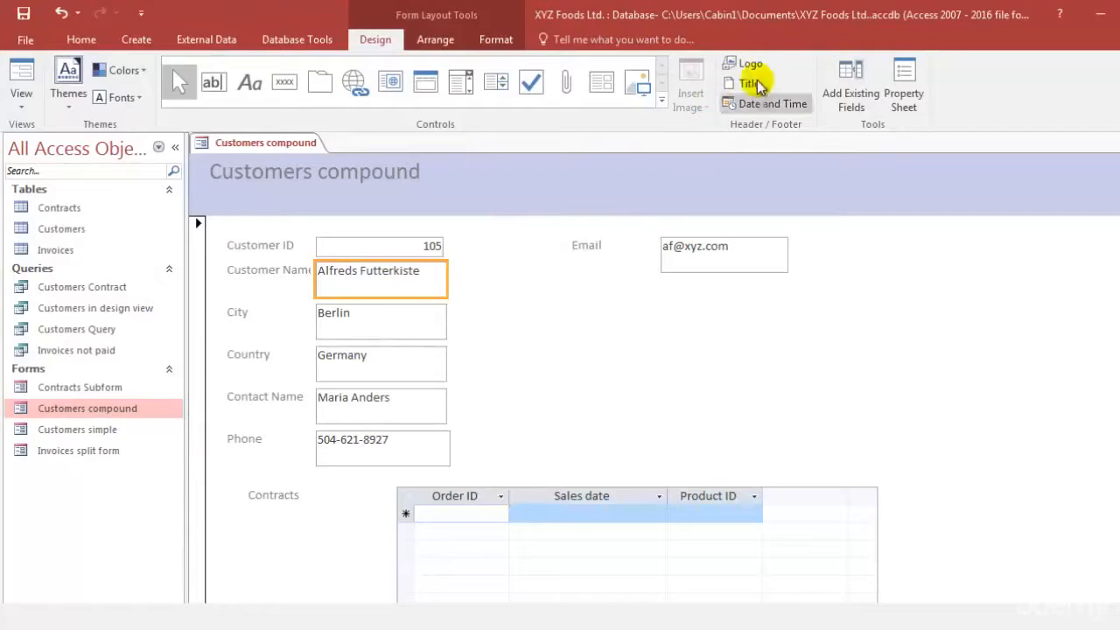
click(313, 180)
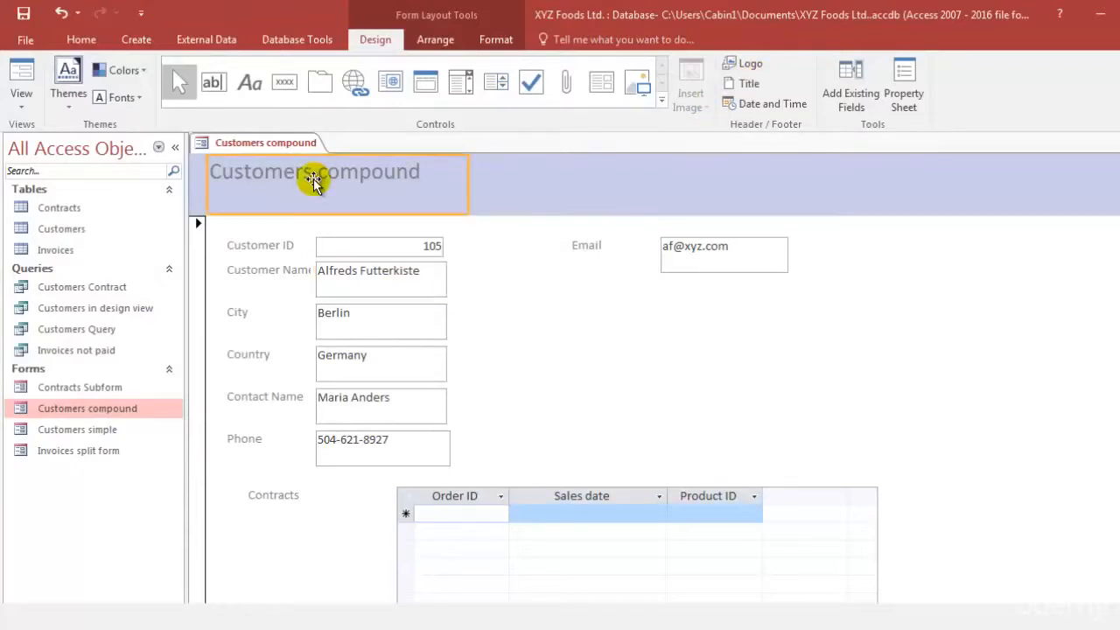
click(308, 171)
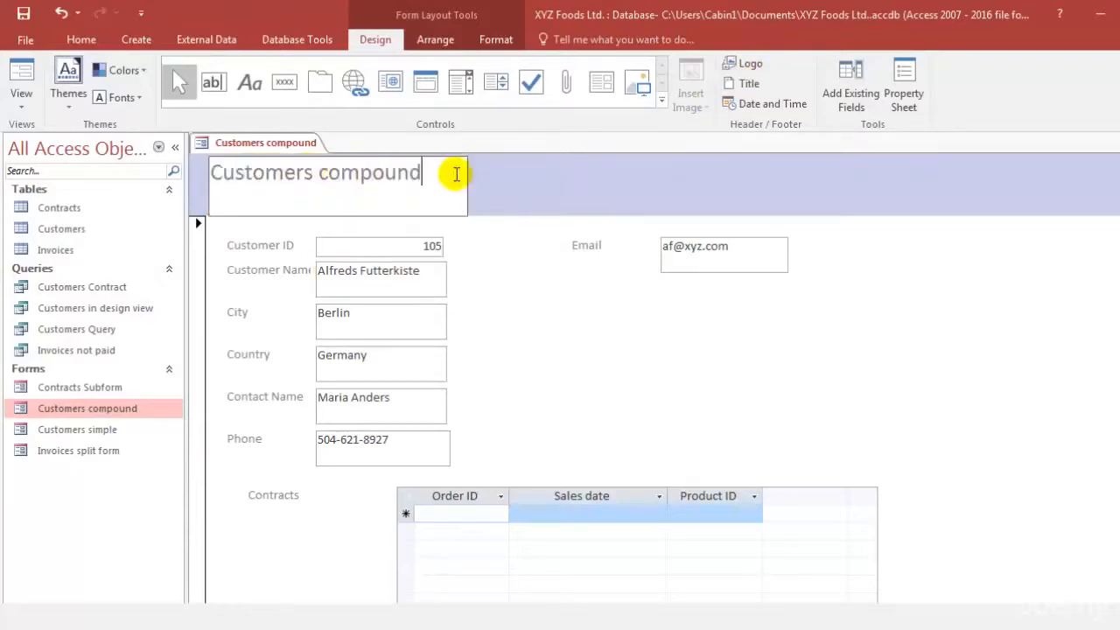
drag(457, 173, 203, 174)
click(573, 350)
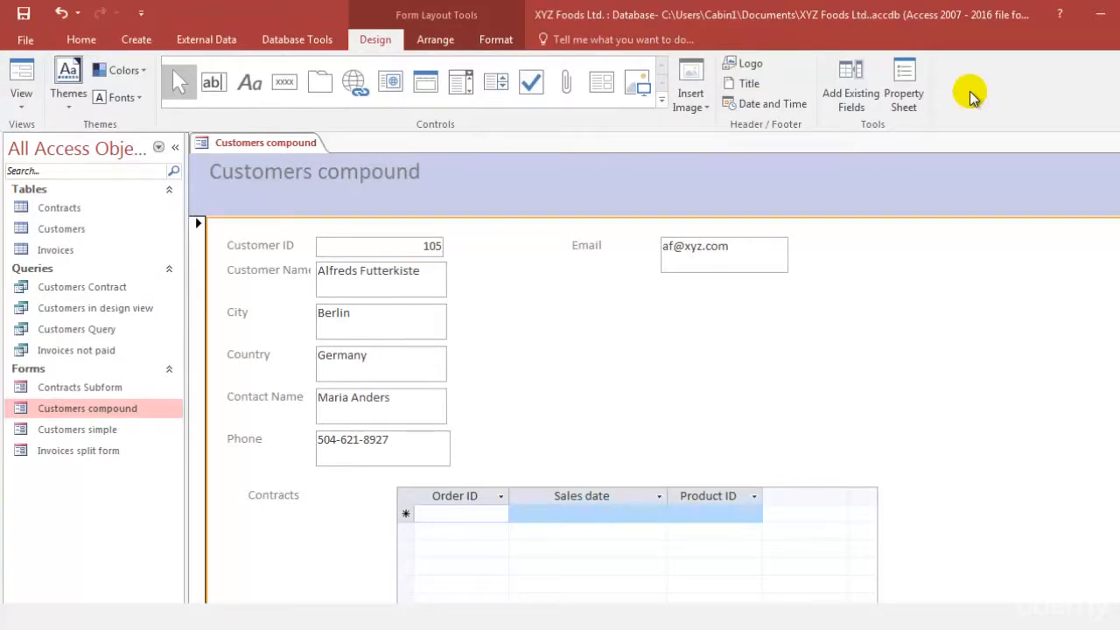
Try the Narrow, Medium and Wide control margins on the Customer Name text box, restoring None
click(435, 39)
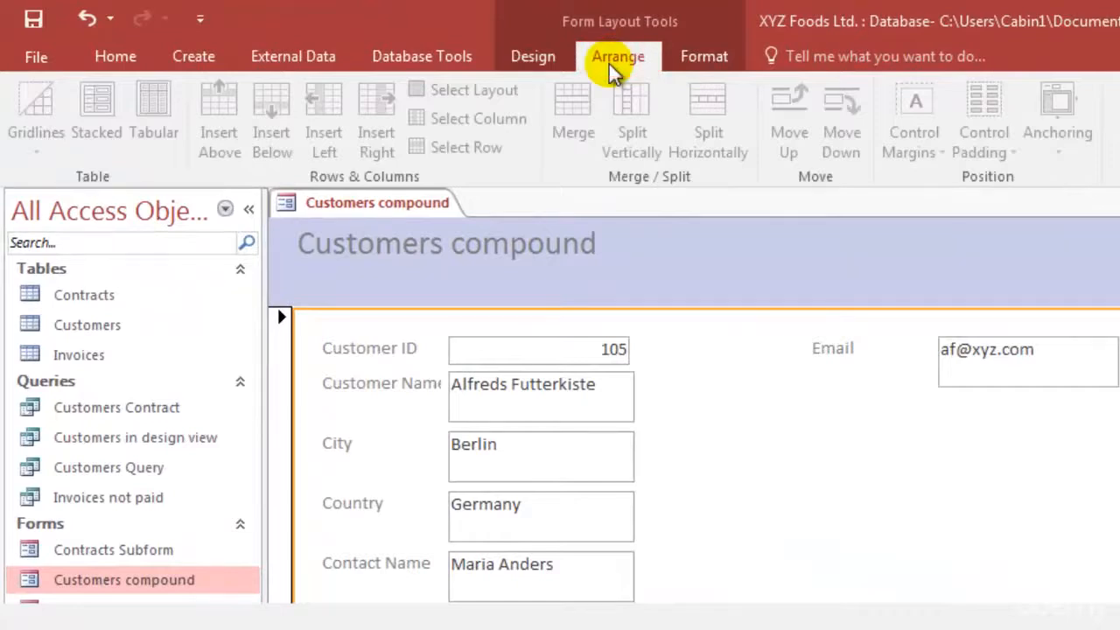
click(476, 395)
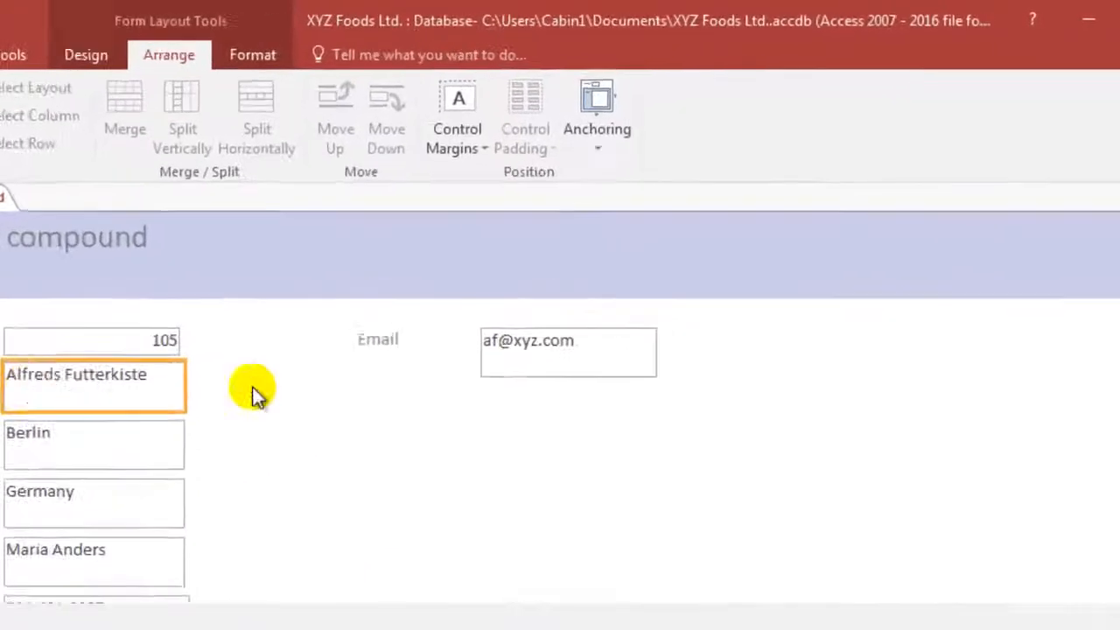
click(395, 164)
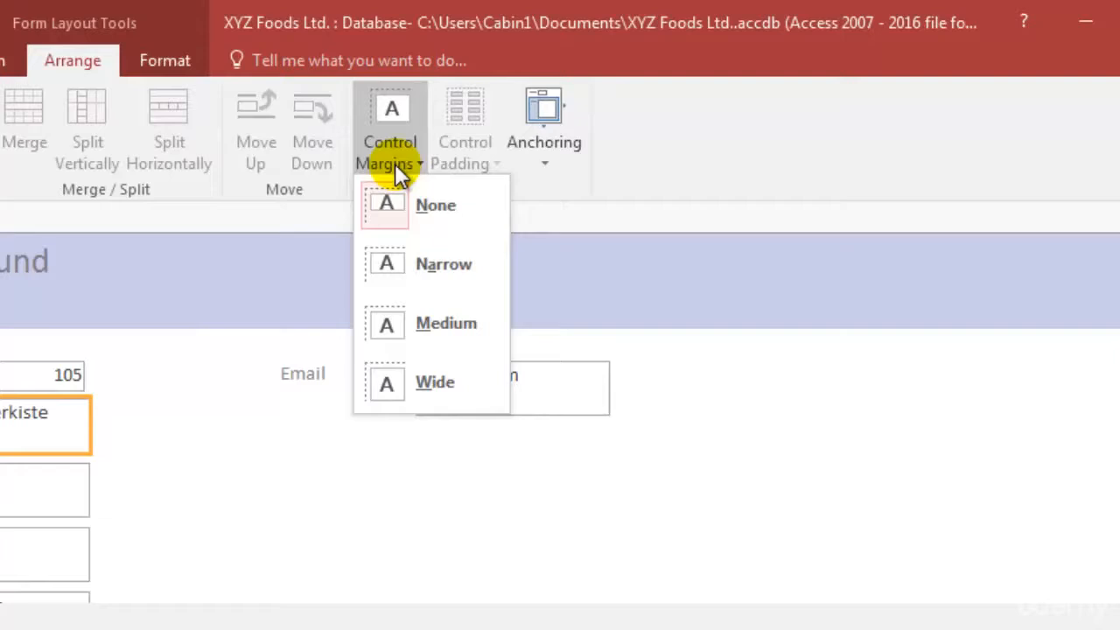
click(420, 275)
click(388, 160)
click(441, 306)
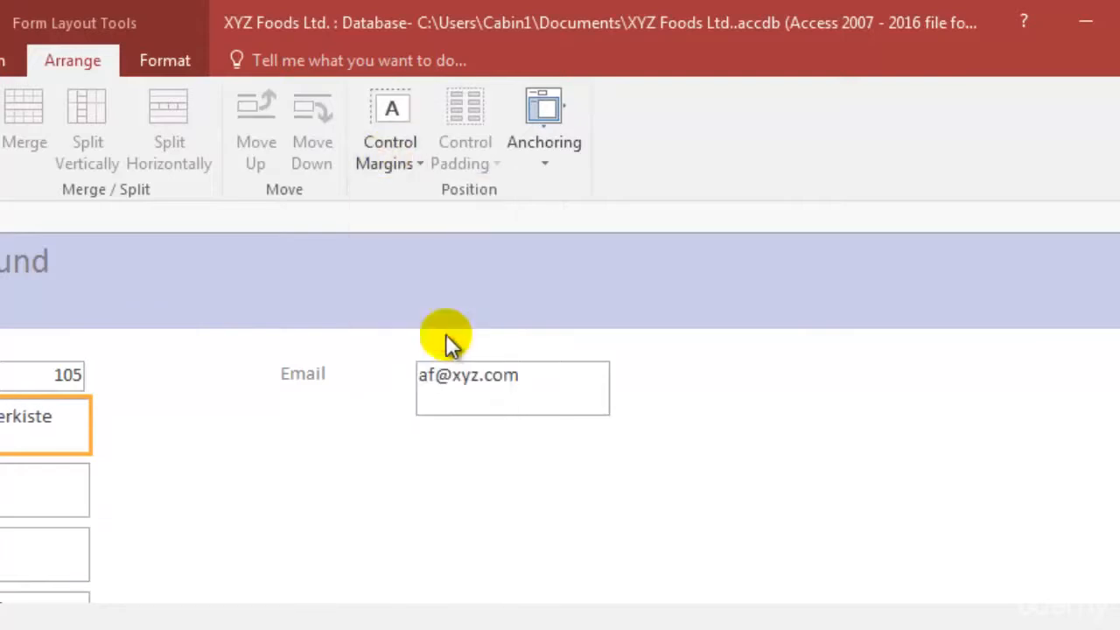
click(391, 161)
click(473, 385)
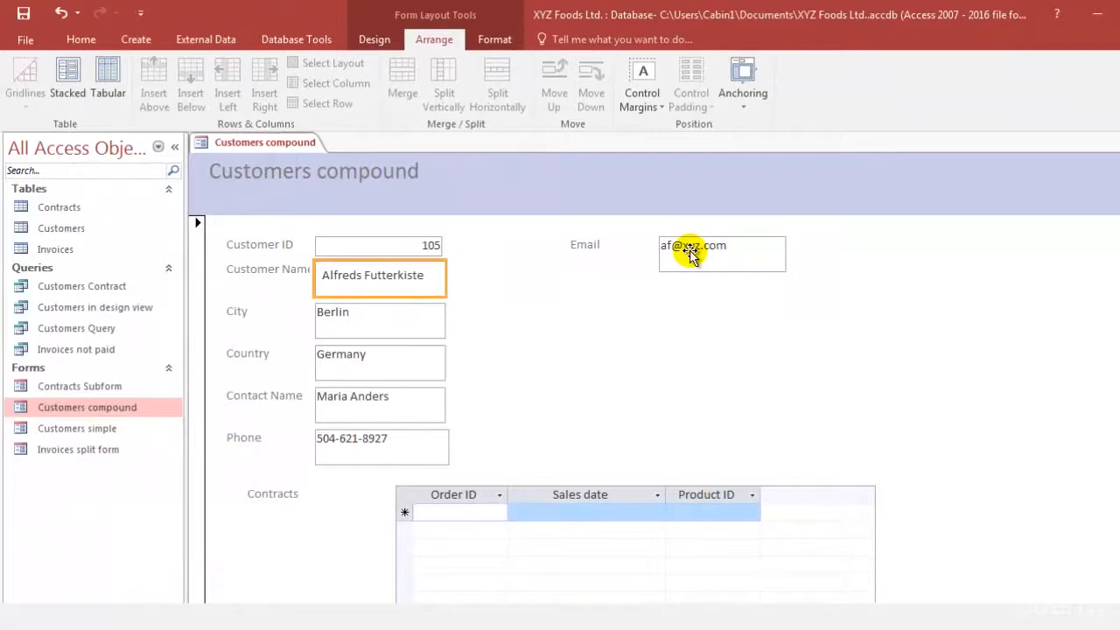
click(642, 98)
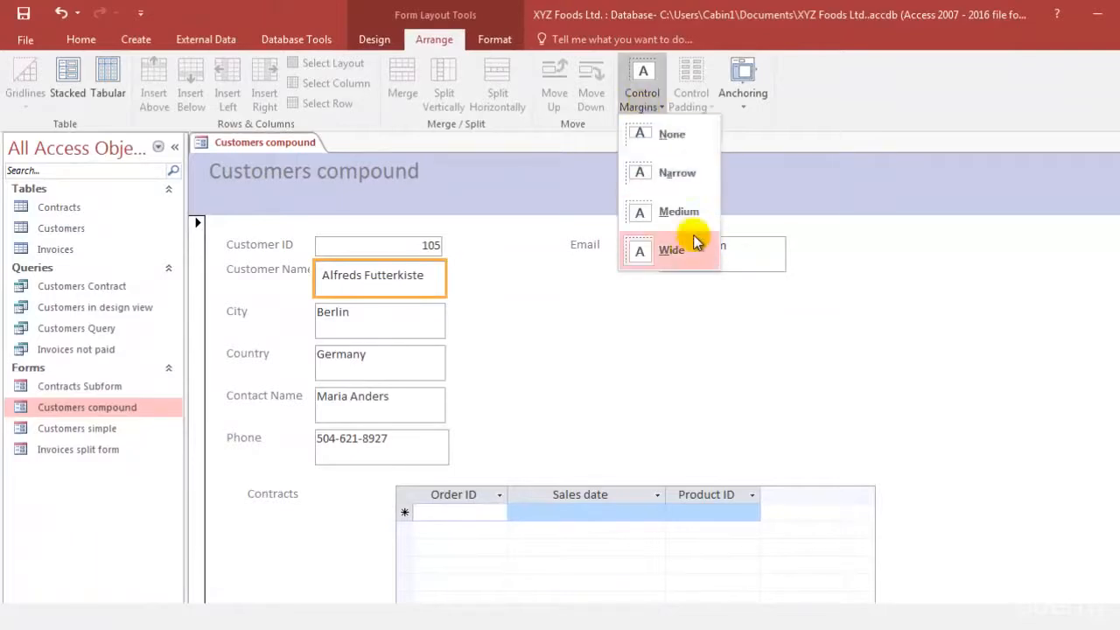
click(685, 166)
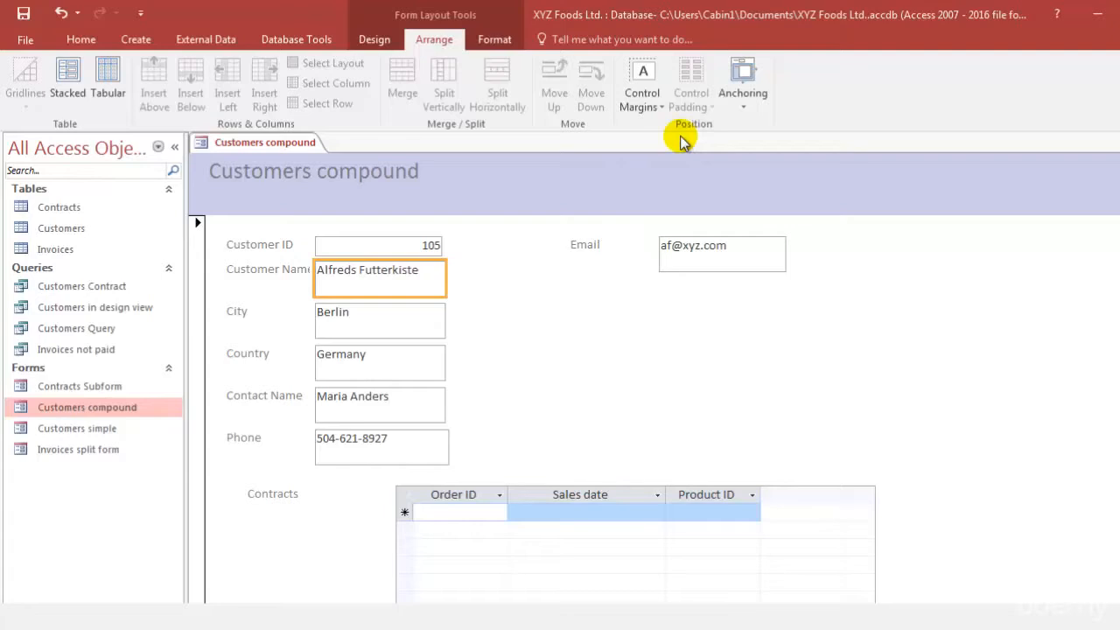
Try the Stretch Down, Bottom Left and Stretch Across Top anchoring on the Customer Name text box, restoring Top Left
click(745, 86)
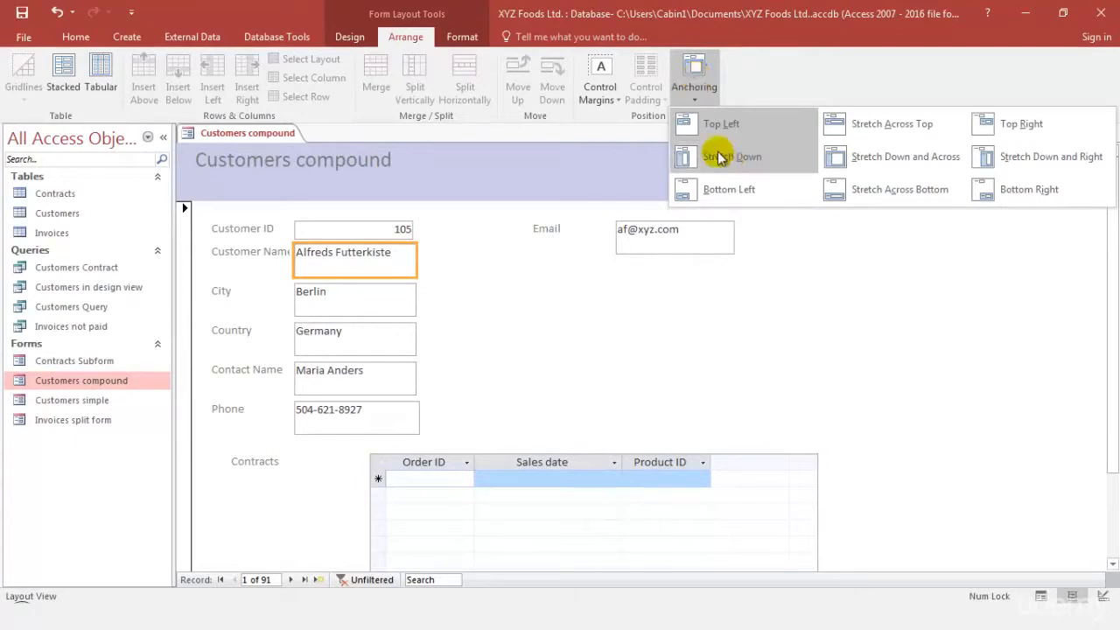
click(728, 163)
click(712, 88)
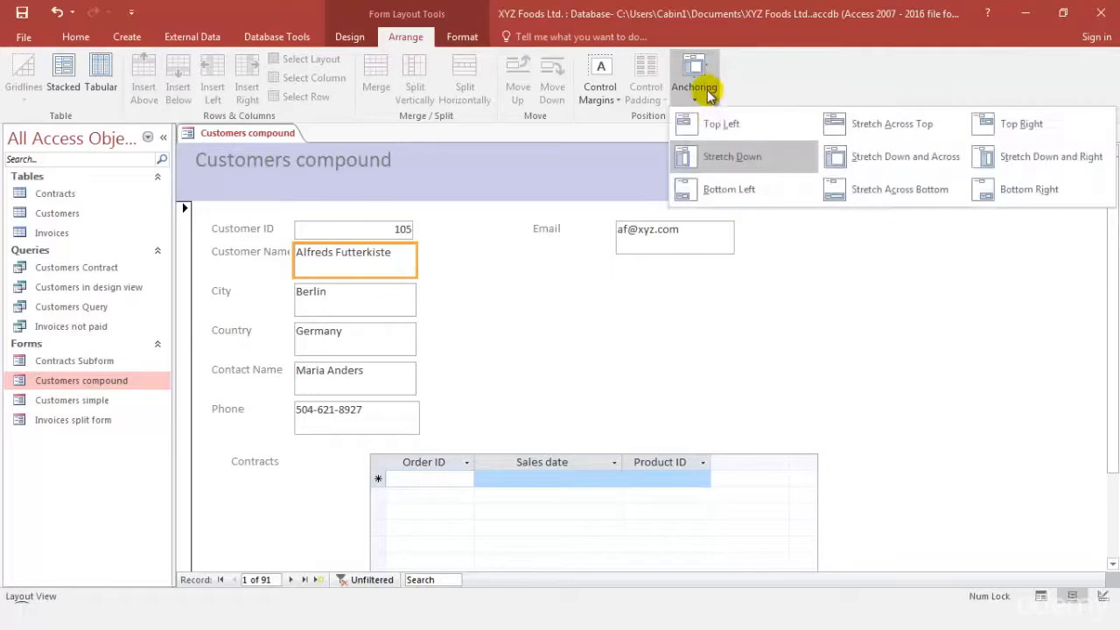
click(728, 191)
click(703, 78)
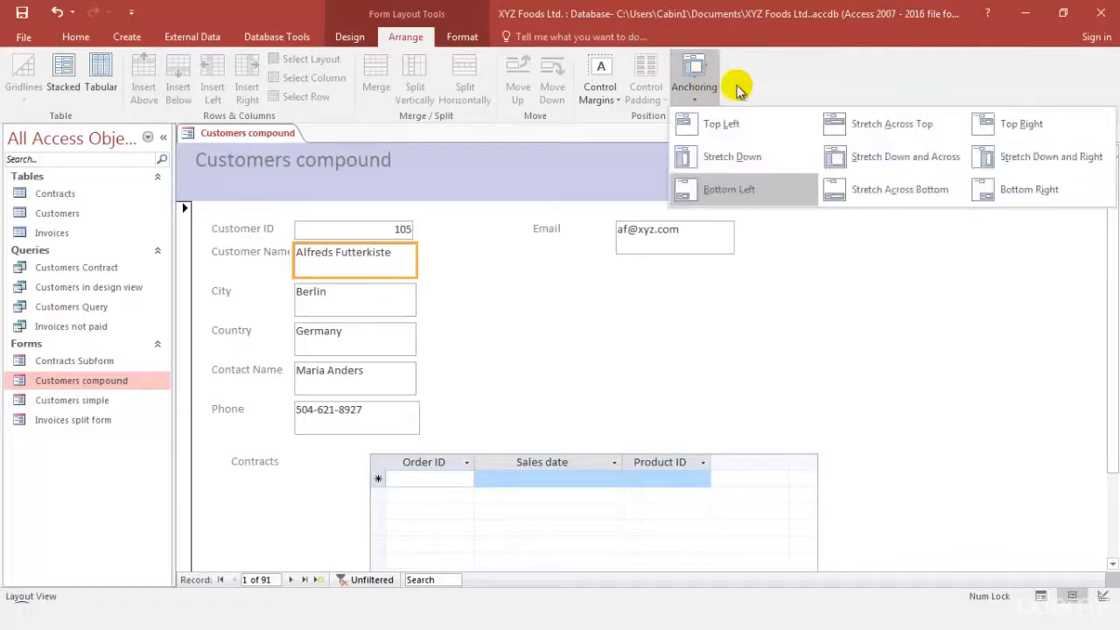
click(904, 125)
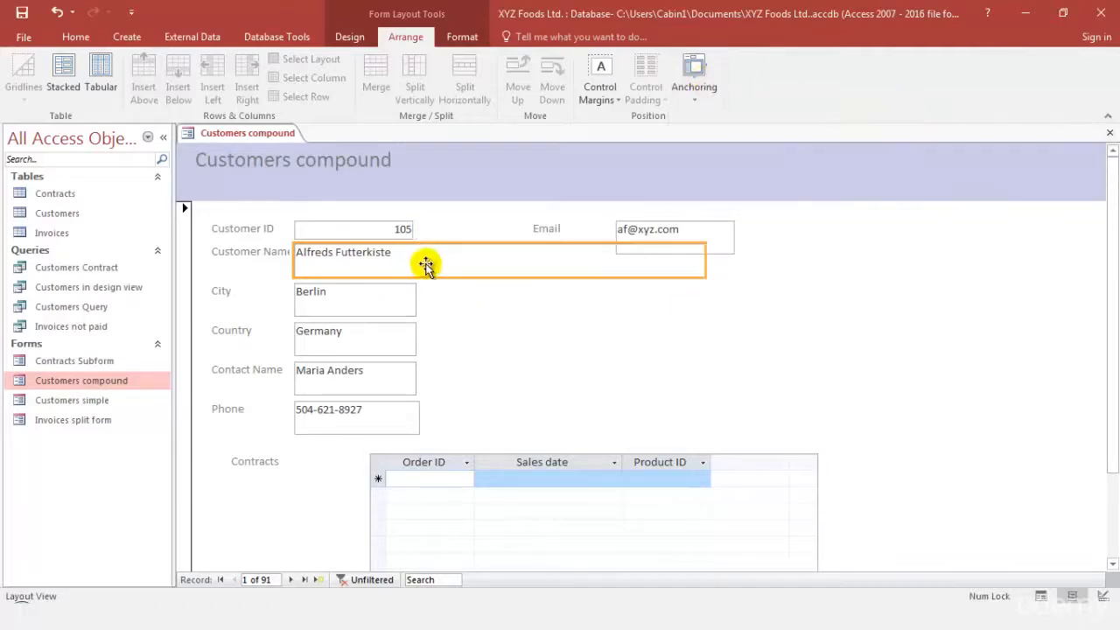
click(697, 88)
click(720, 127)
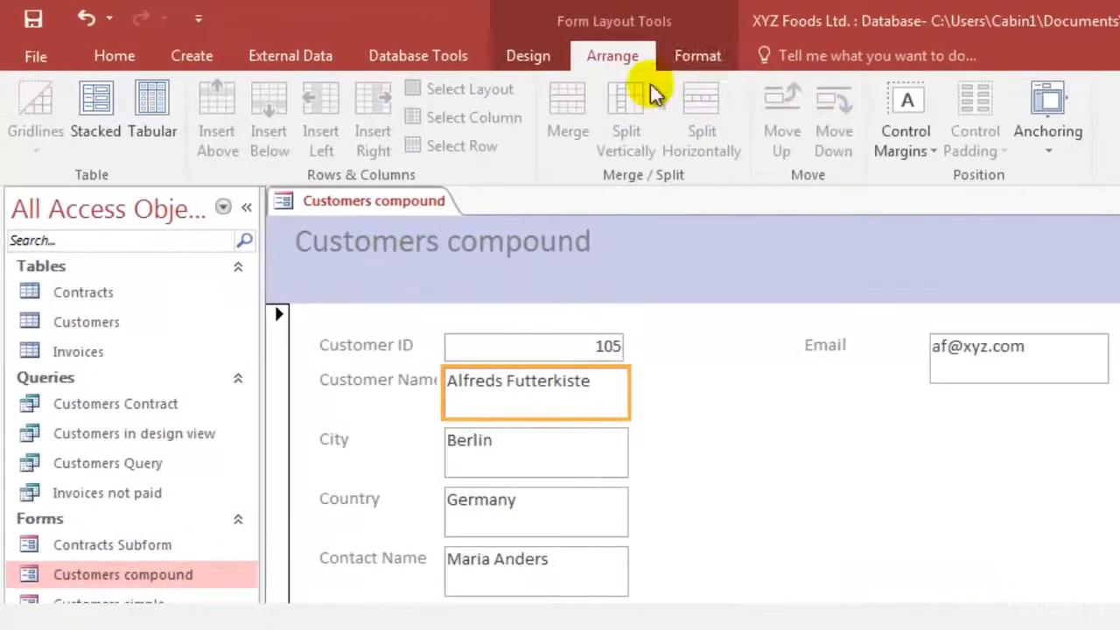
Fill the Customer Name text box with a light red shade from the standard colors, trying a slightly darker one first
click(713, 59)
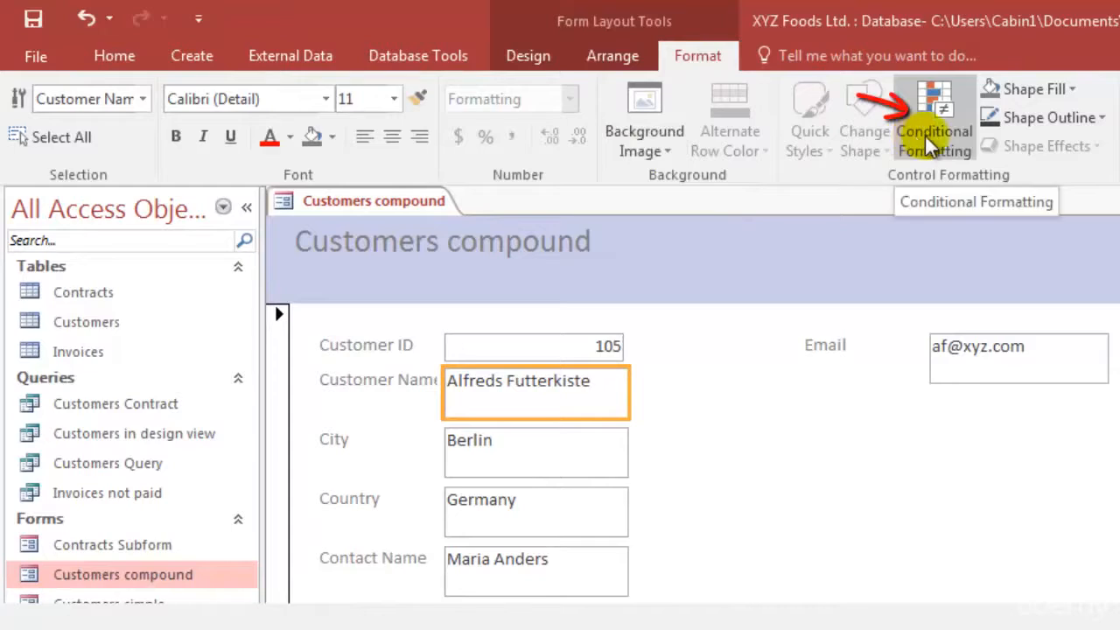
click(1017, 88)
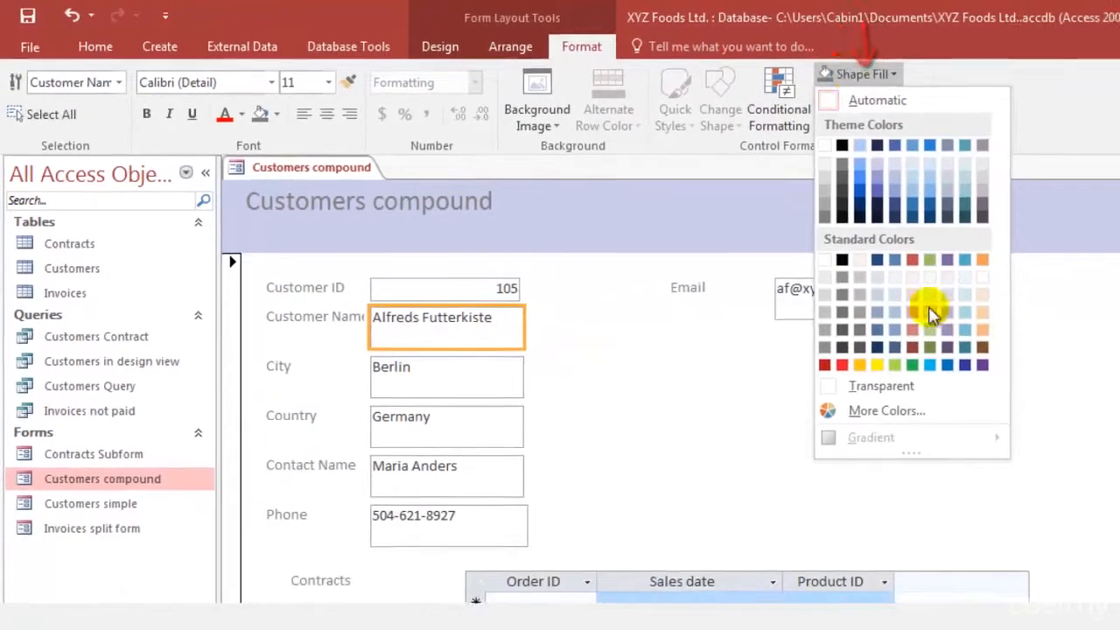
click(913, 315)
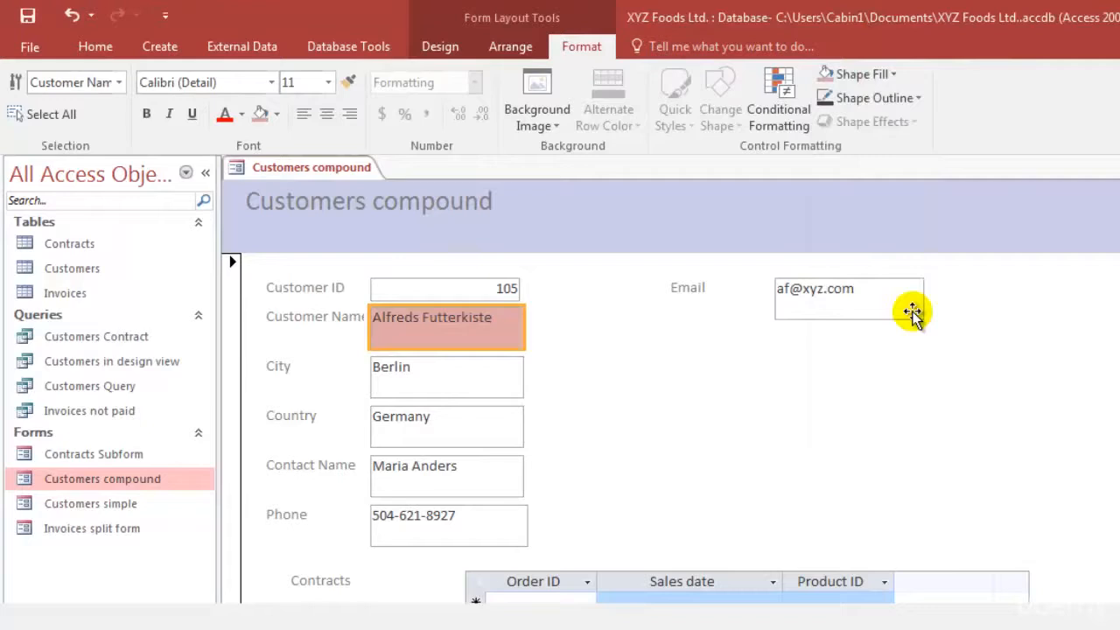
click(844, 75)
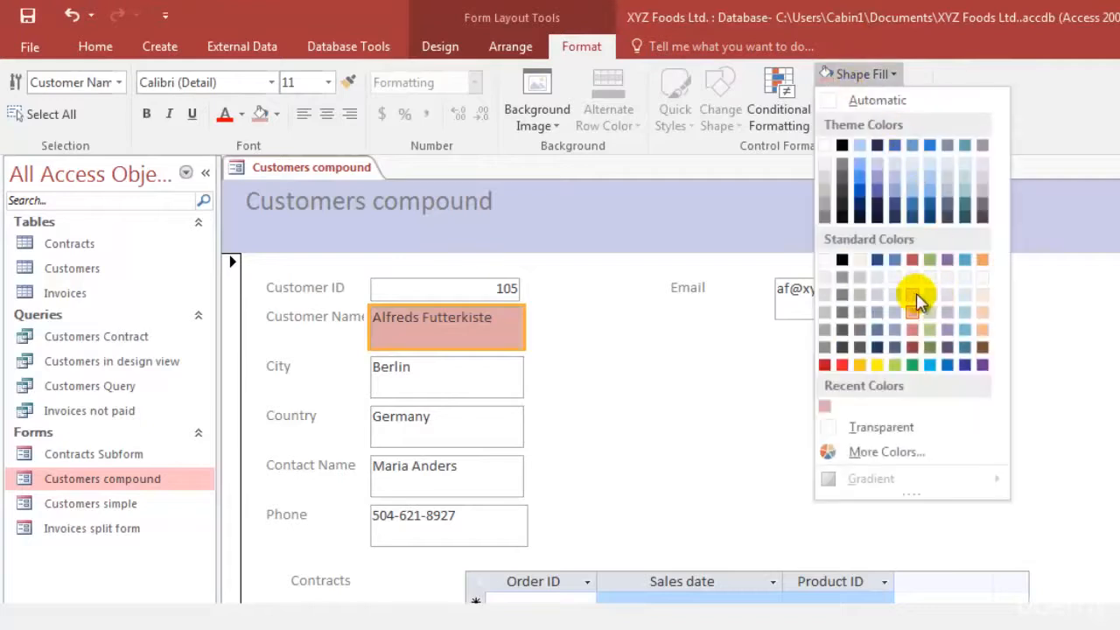
click(915, 296)
Give the Customer Name text box a thicker outline, browse the line types without choosing one, and deselect the box
click(838, 100)
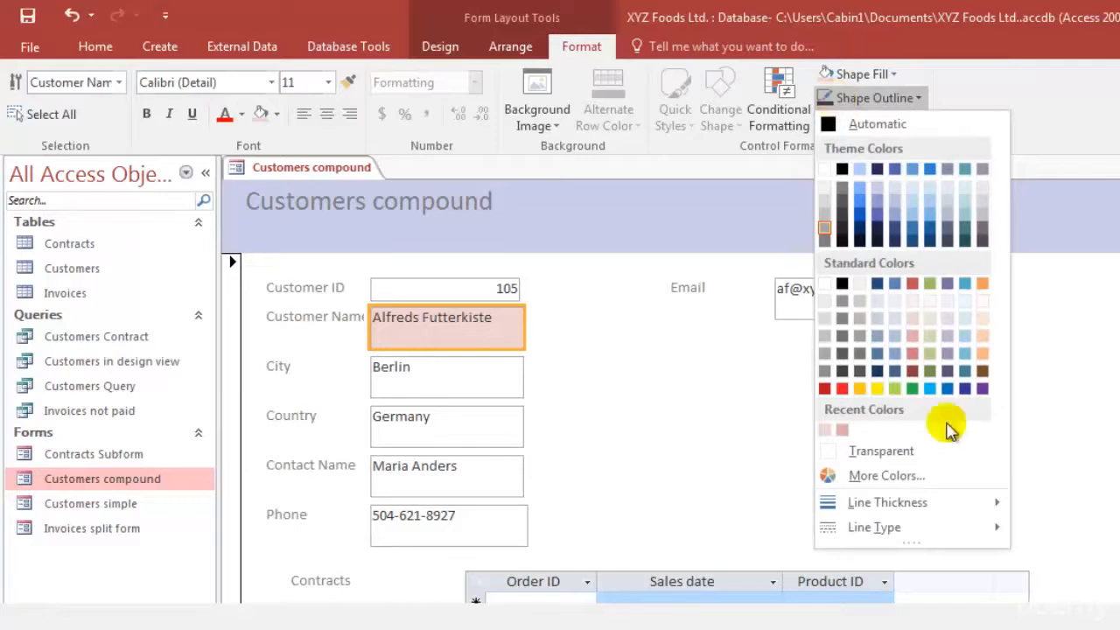
mouse_move(904, 506)
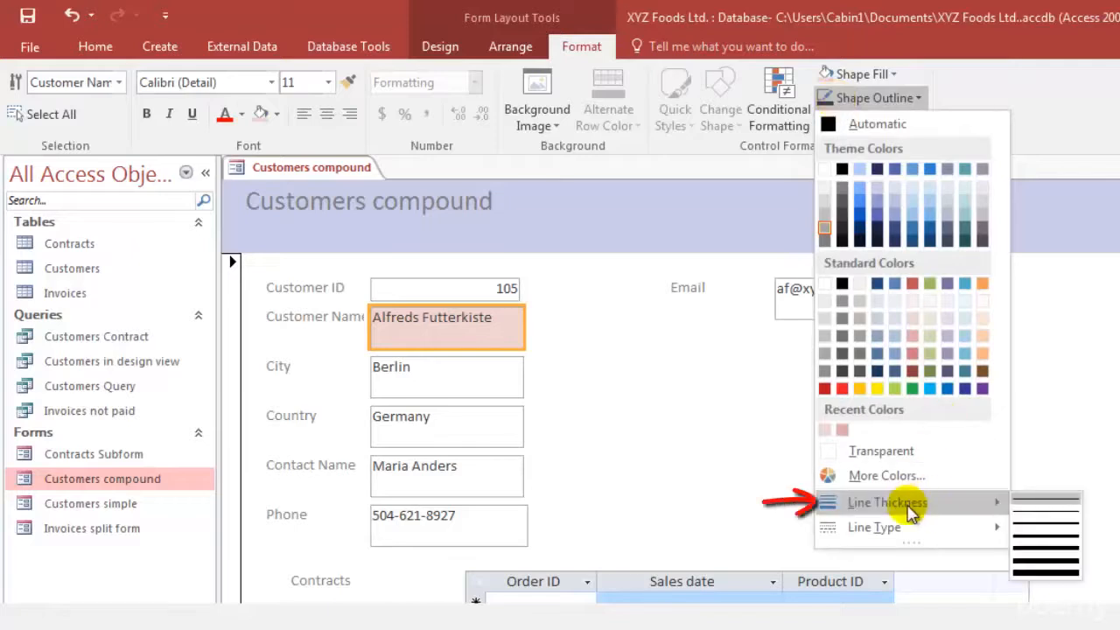
click(1054, 528)
click(868, 99)
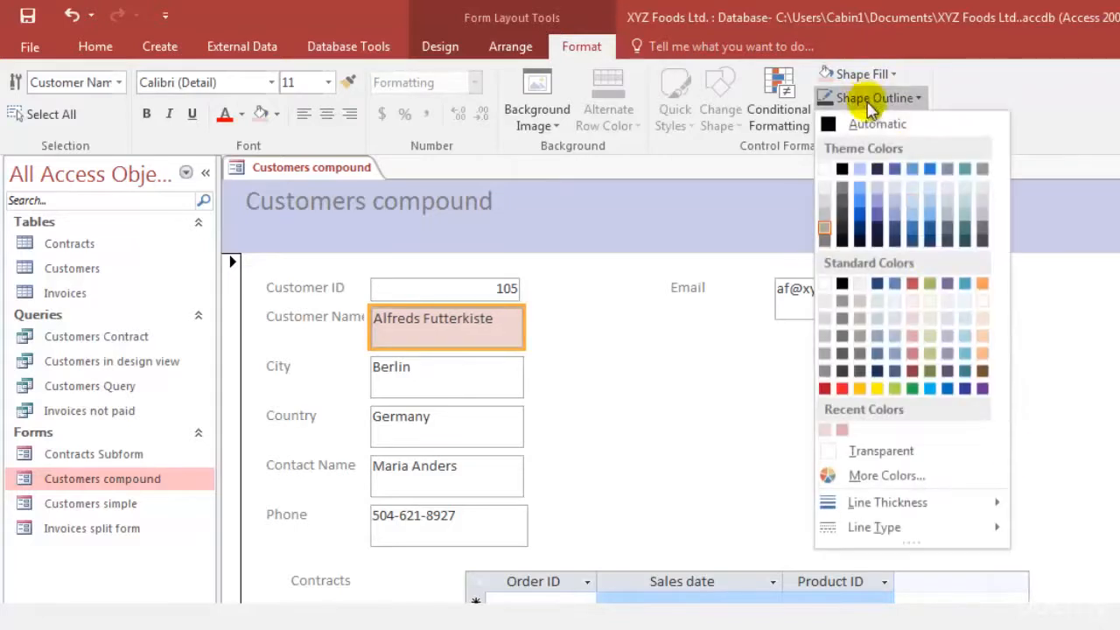
mouse_move(906, 509)
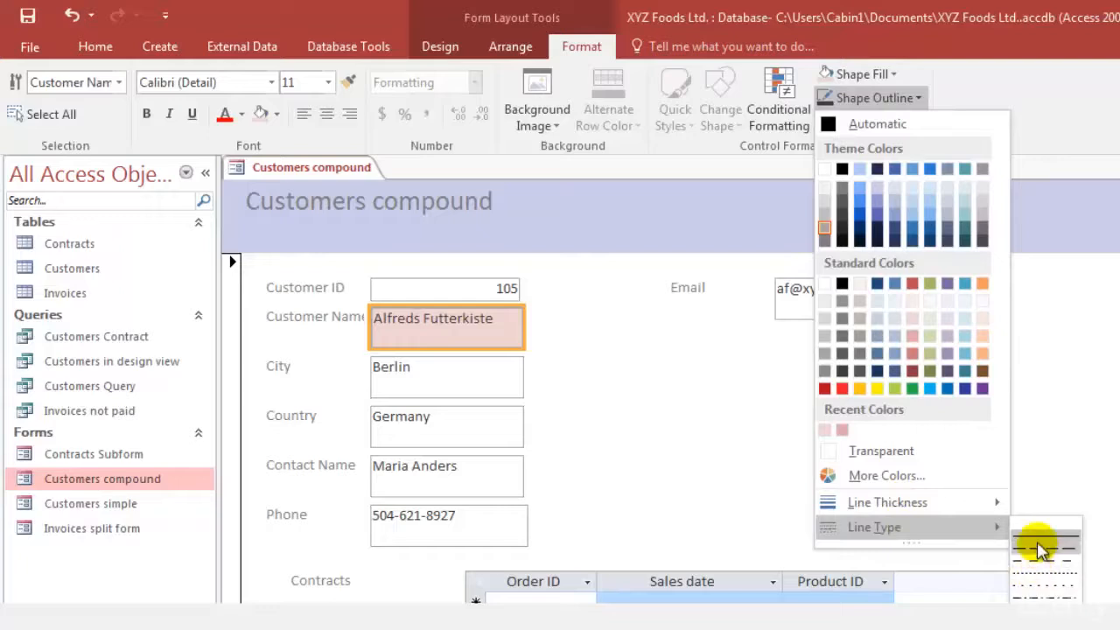
click(1037, 438)
click(766, 440)
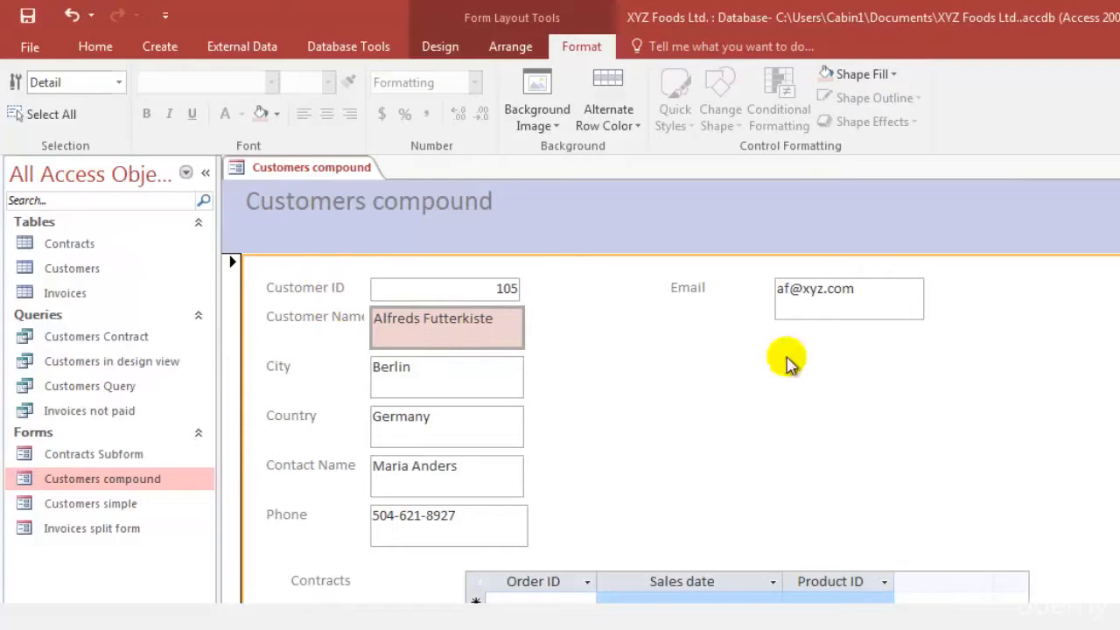
Check the Customers compound form in Form View and return it to Layout View
right_click(162, 475)
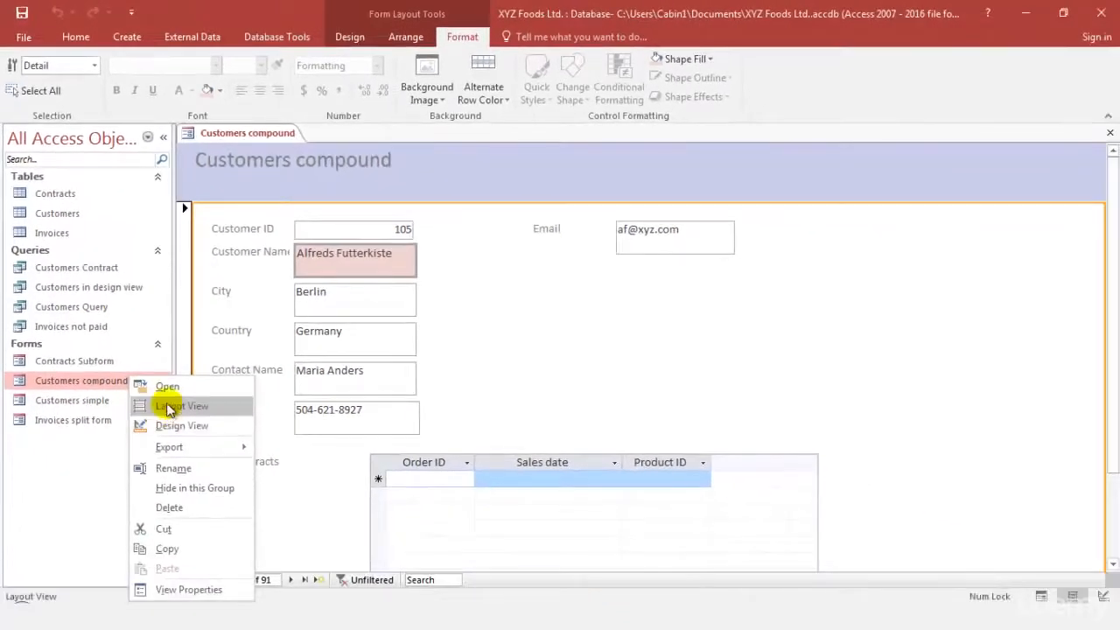
click(169, 408)
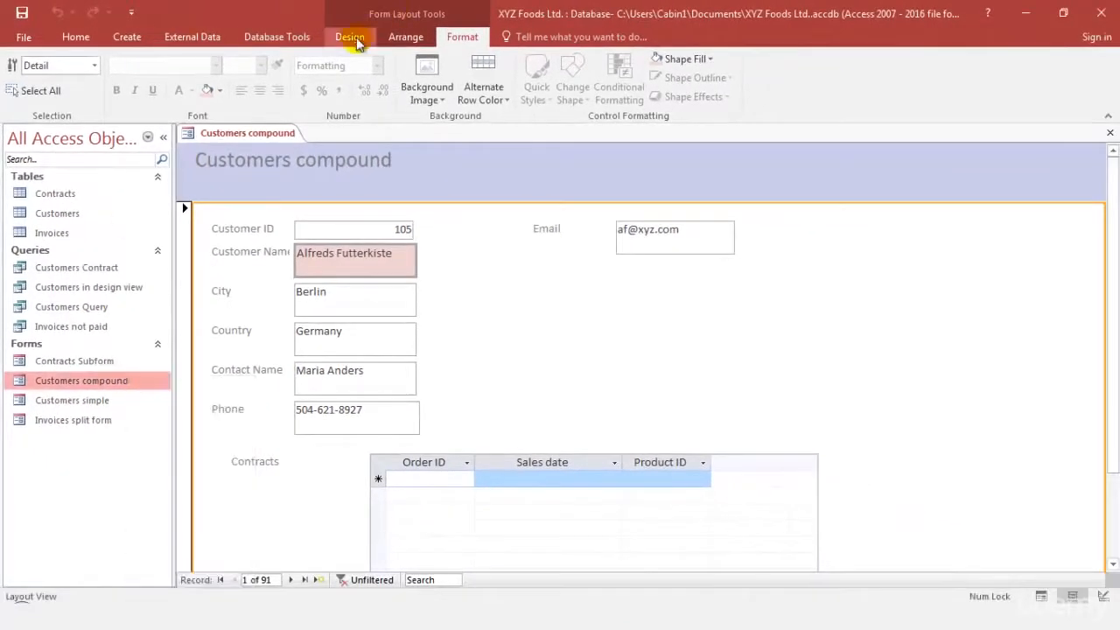
click(350, 37)
click(20, 88)
click(42, 122)
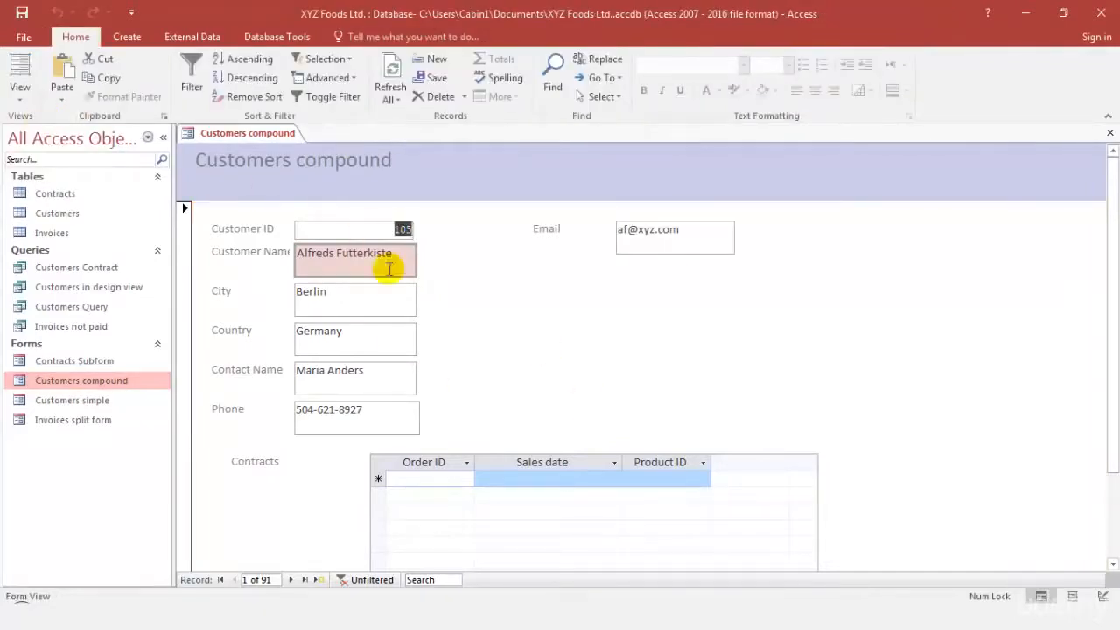
click(22, 98)
click(50, 162)
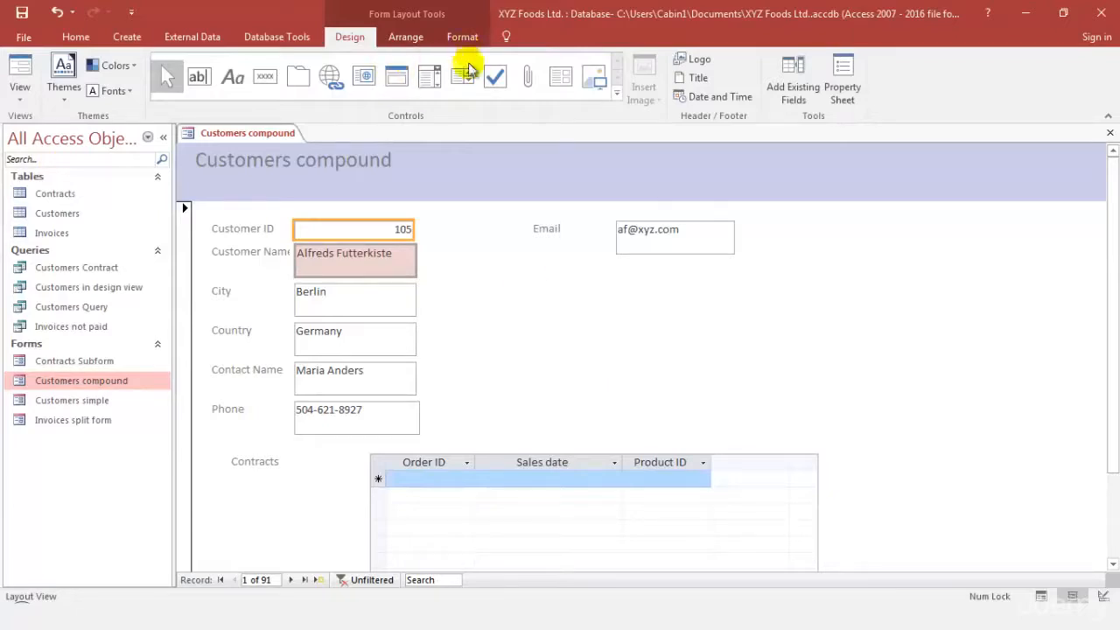
Close the Customers compound form without saving changes to it or its Contracts Subform
click(1109, 132)
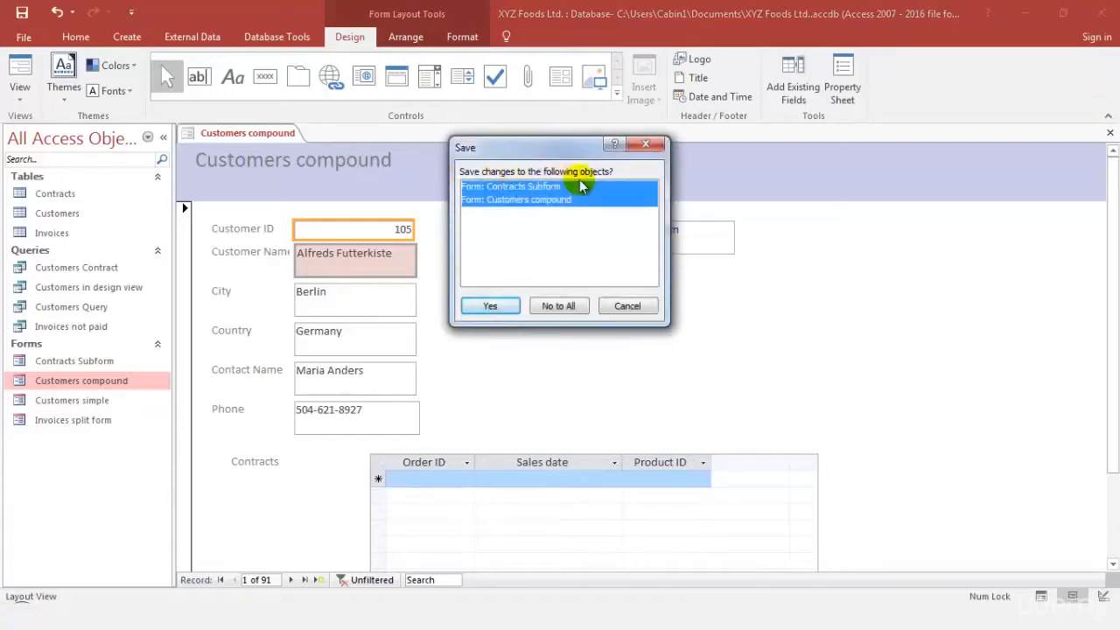
click(574, 311)
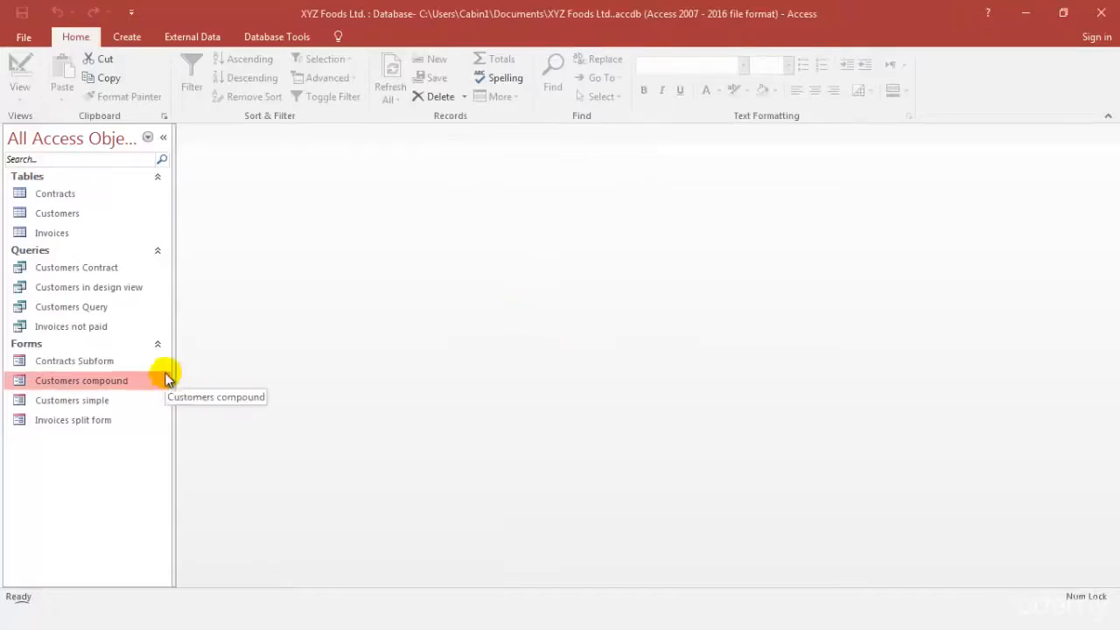
Open the Customers compound form in Design View and show its form design tools
right_click(147, 382)
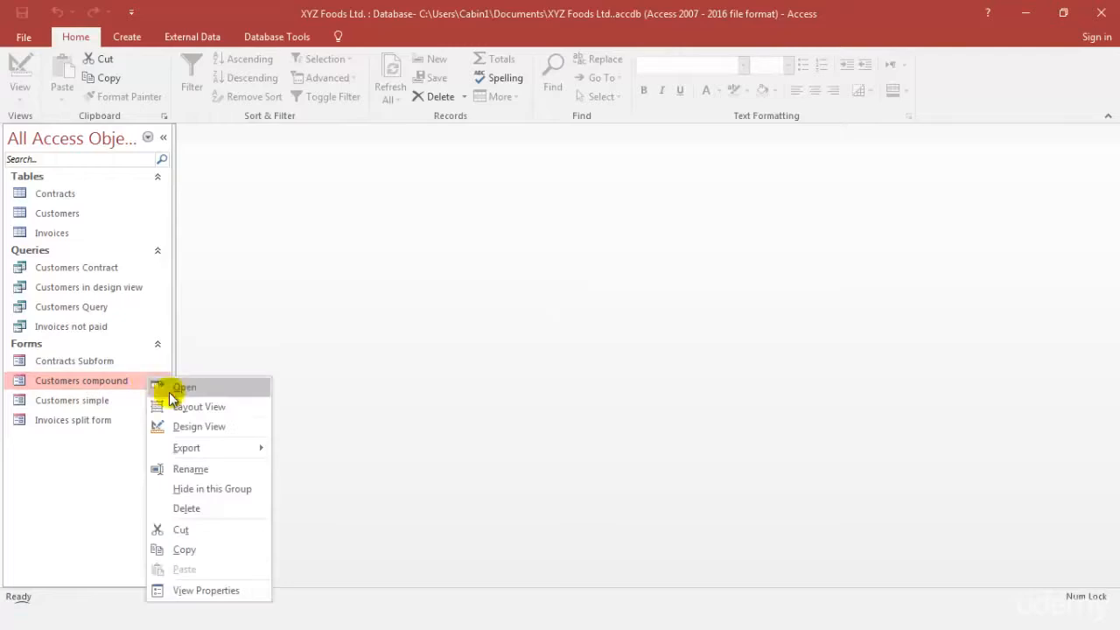
click(188, 426)
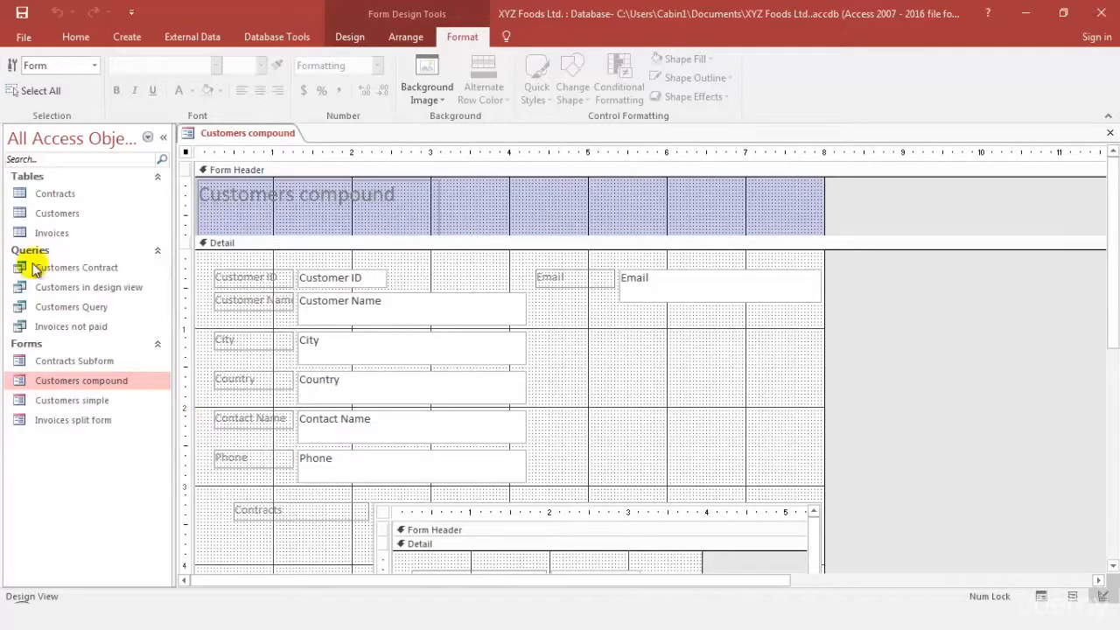
click(352, 40)
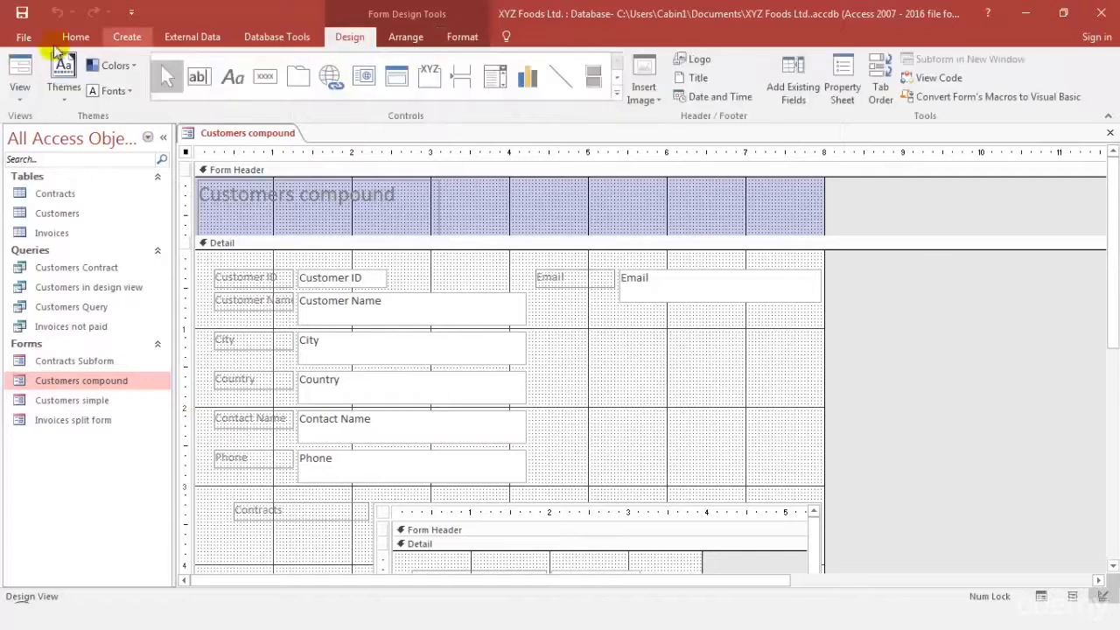
Compare the form's appearance in Form View and Design View, examining the Customer Name label, and end in Design View
click(19, 89)
click(26, 129)
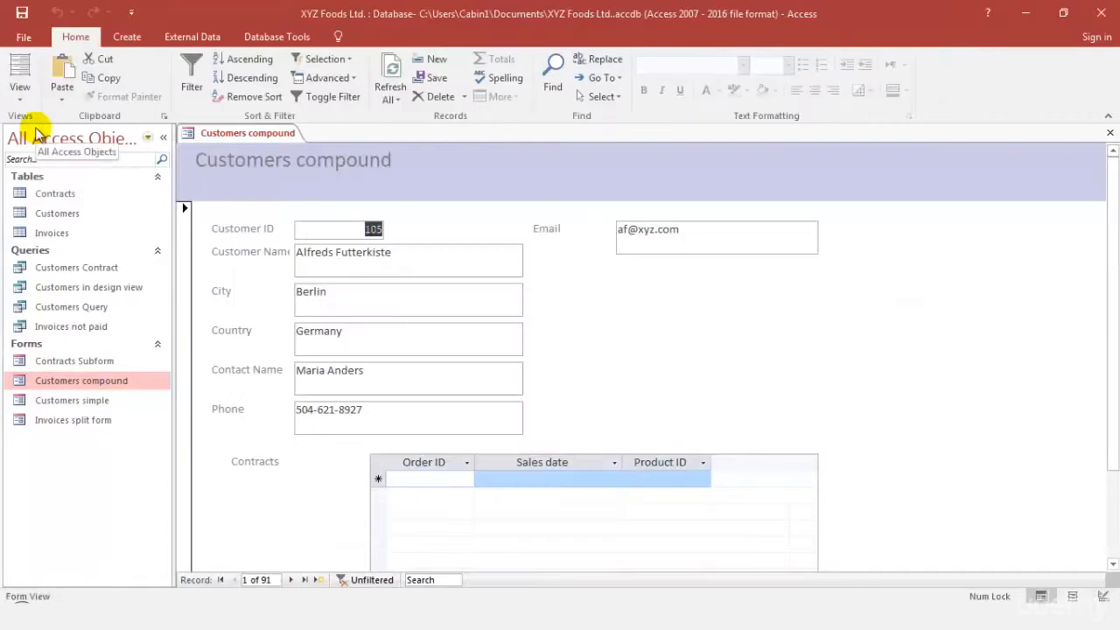
click(20, 81)
click(48, 196)
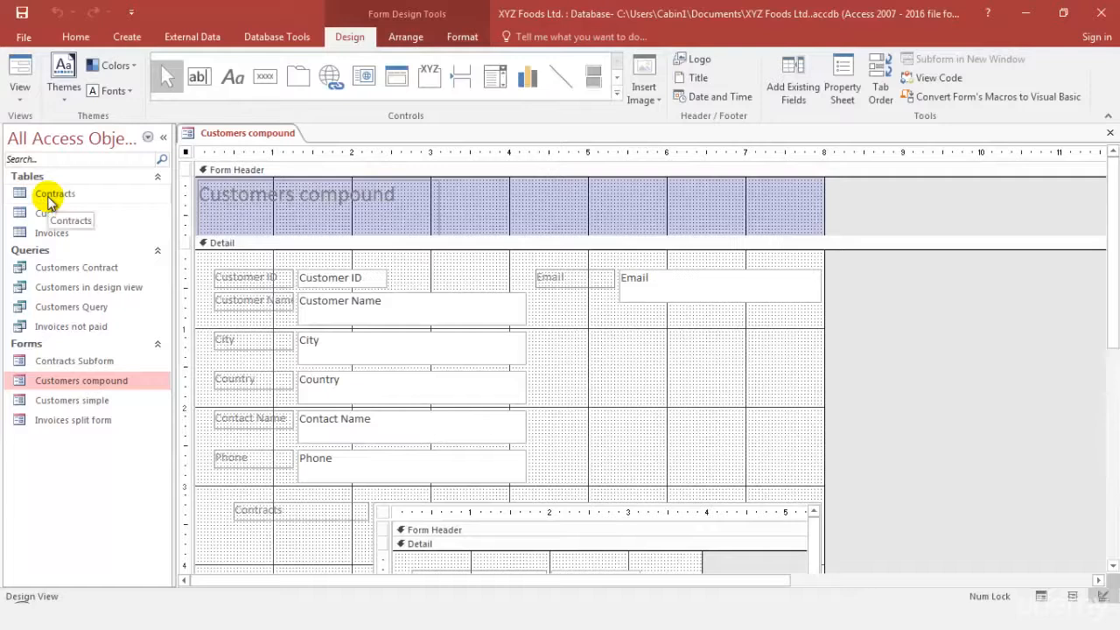
click(20, 91)
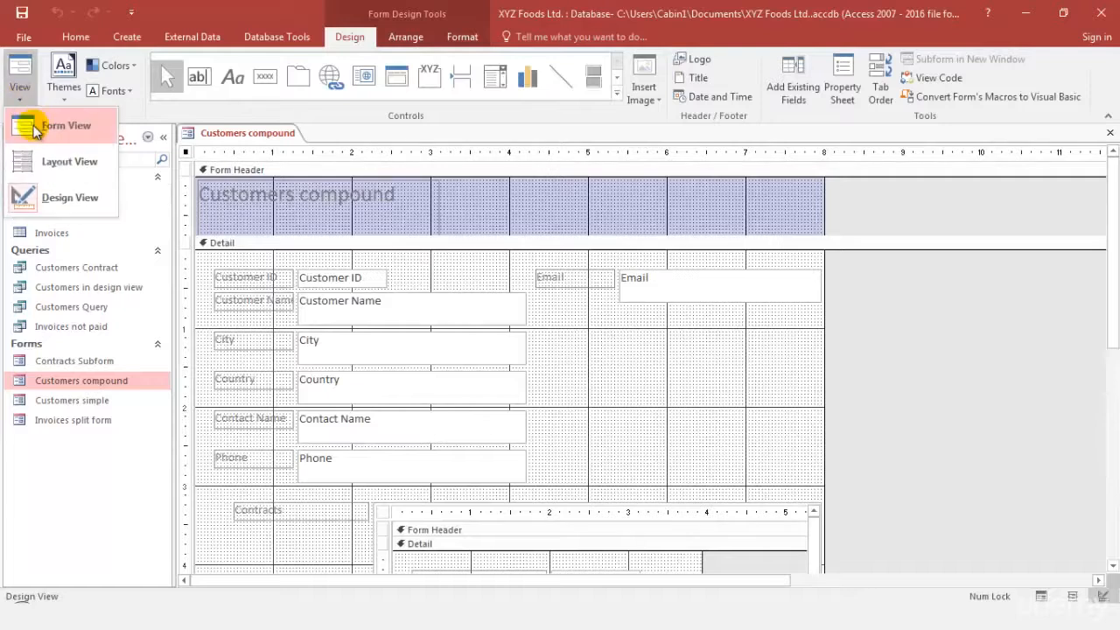
click(24, 123)
click(250, 254)
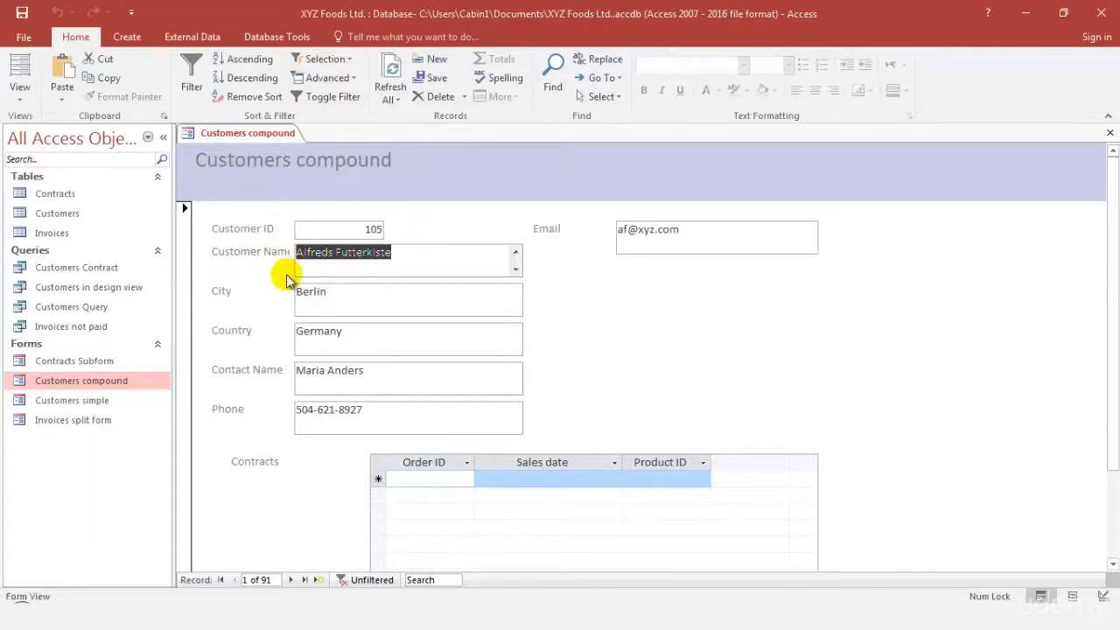
click(19, 100)
click(52, 193)
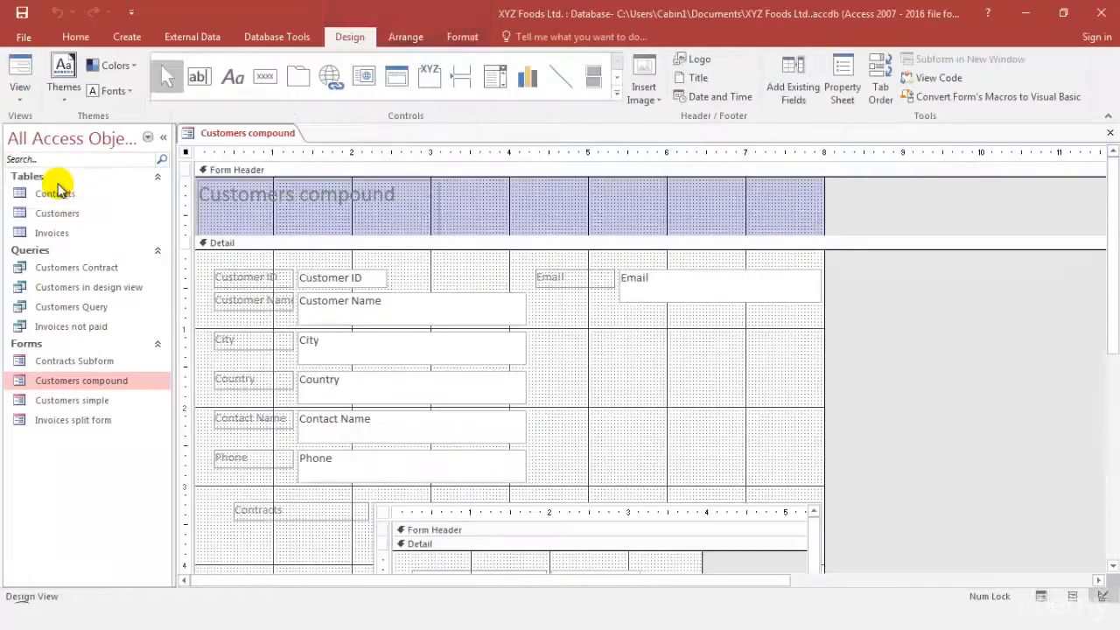
Widen the Customer Name label on both sides so that its full text fits
click(256, 301)
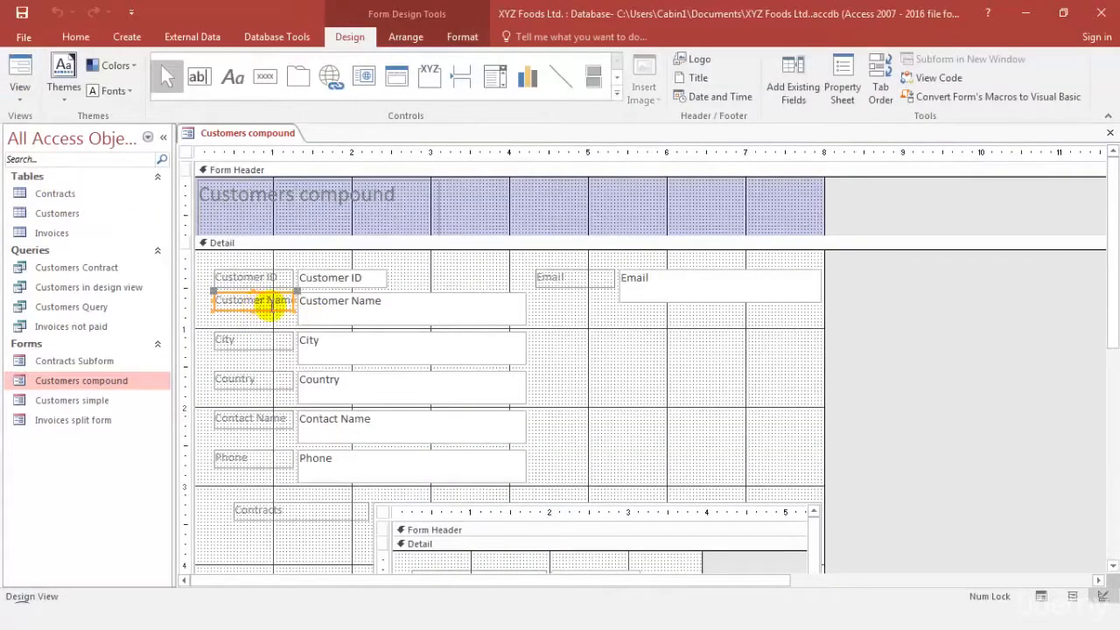
drag(294, 301, 298, 301)
click(216, 300)
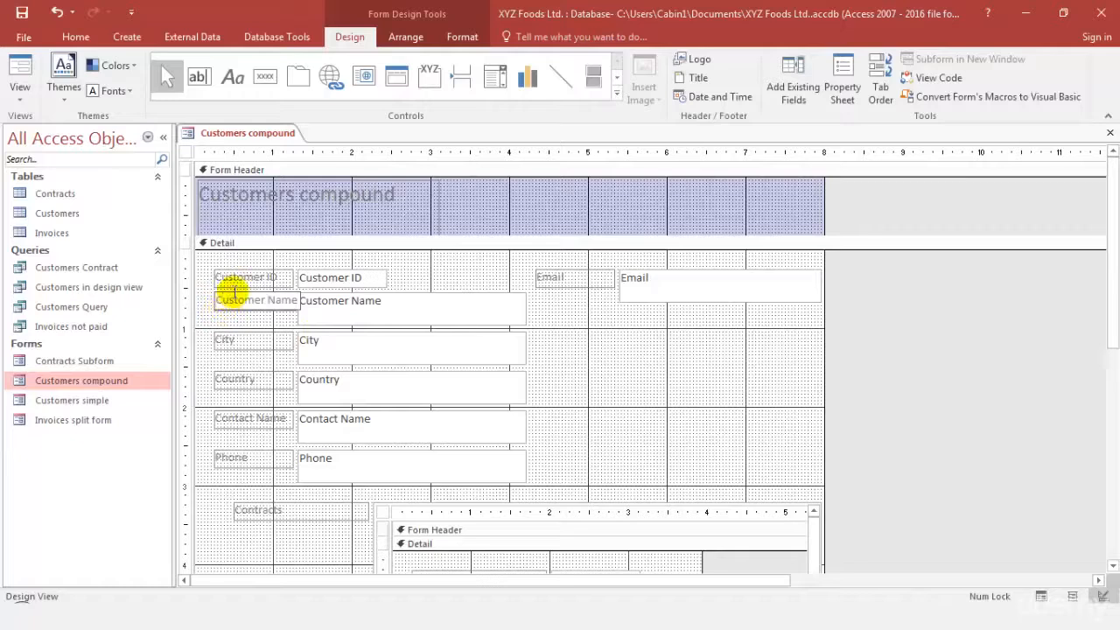
click(279, 312)
drag(214, 300, 207, 299)
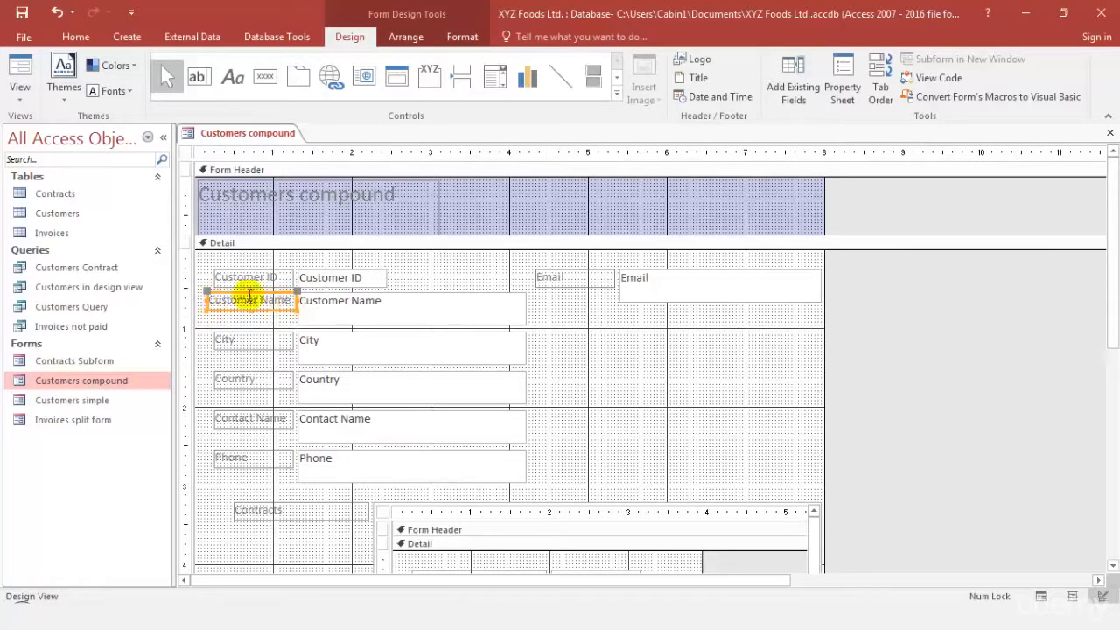
Check the widened Customer Name label in Form View and return the form to Design View
click(20, 83)
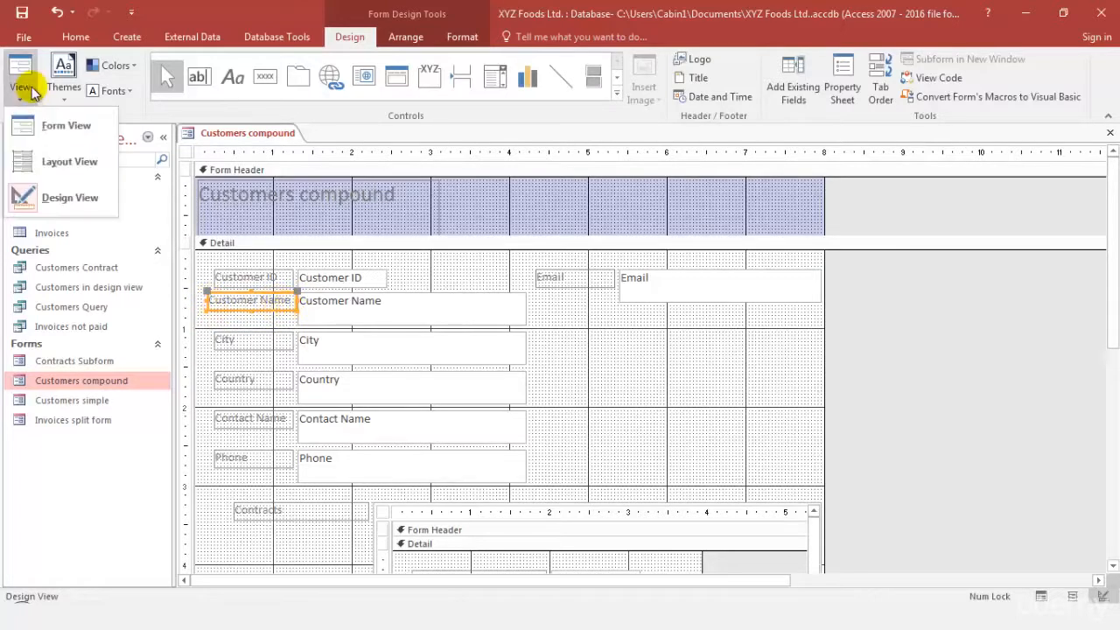
click(65, 129)
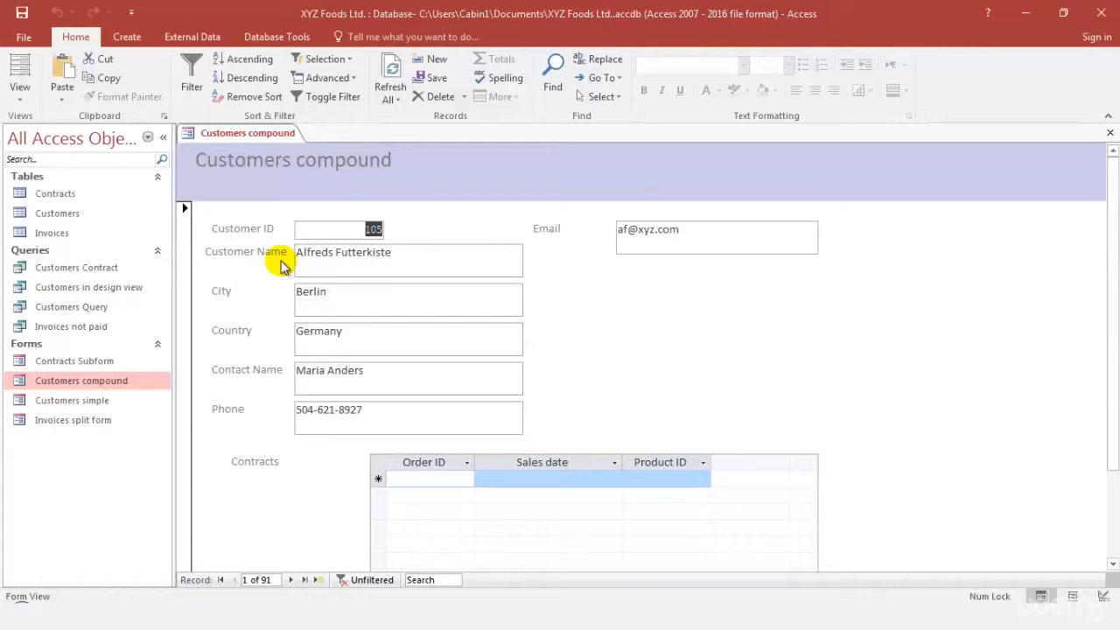
click(18, 96)
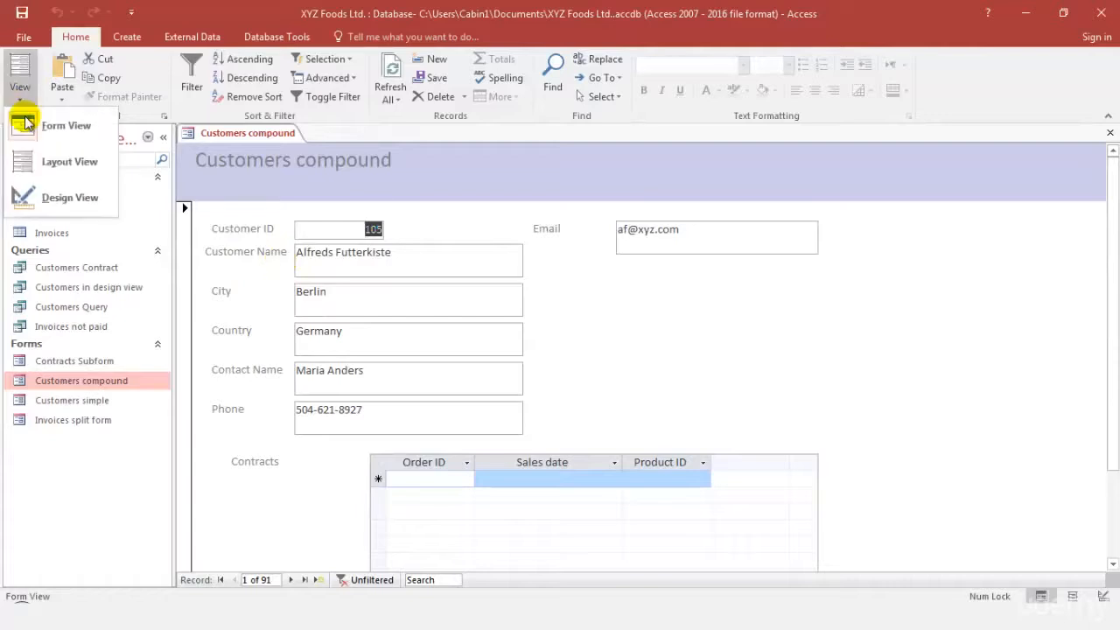
click(69, 194)
Narrow the Customer Name, City, Country, Contact Name and Phone text boxes together to about 2 inches wide
click(455, 319)
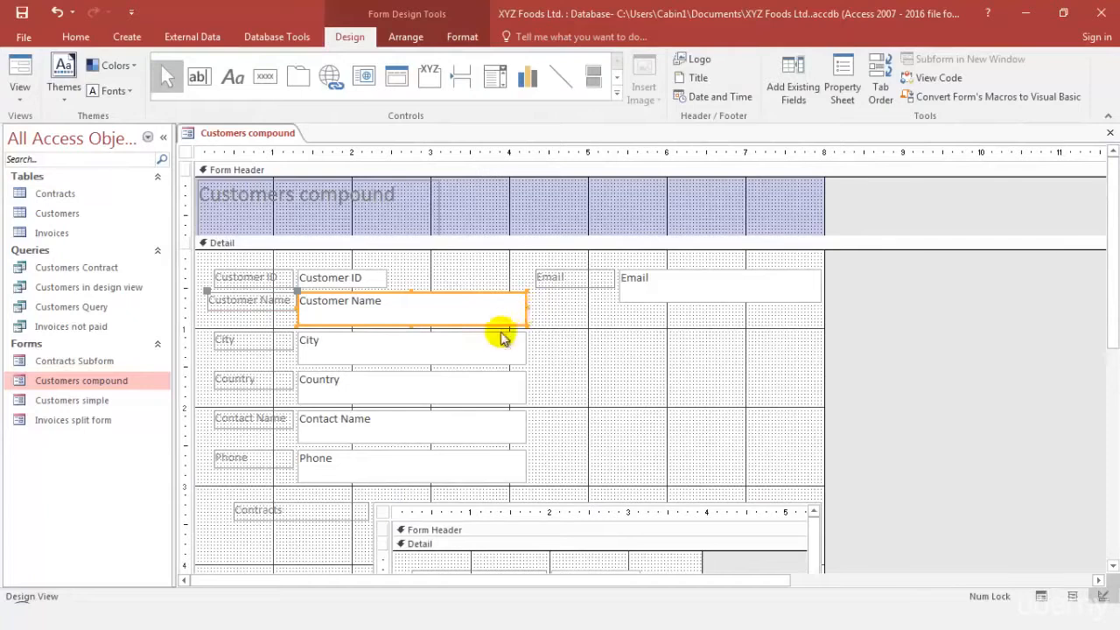
click(490, 273)
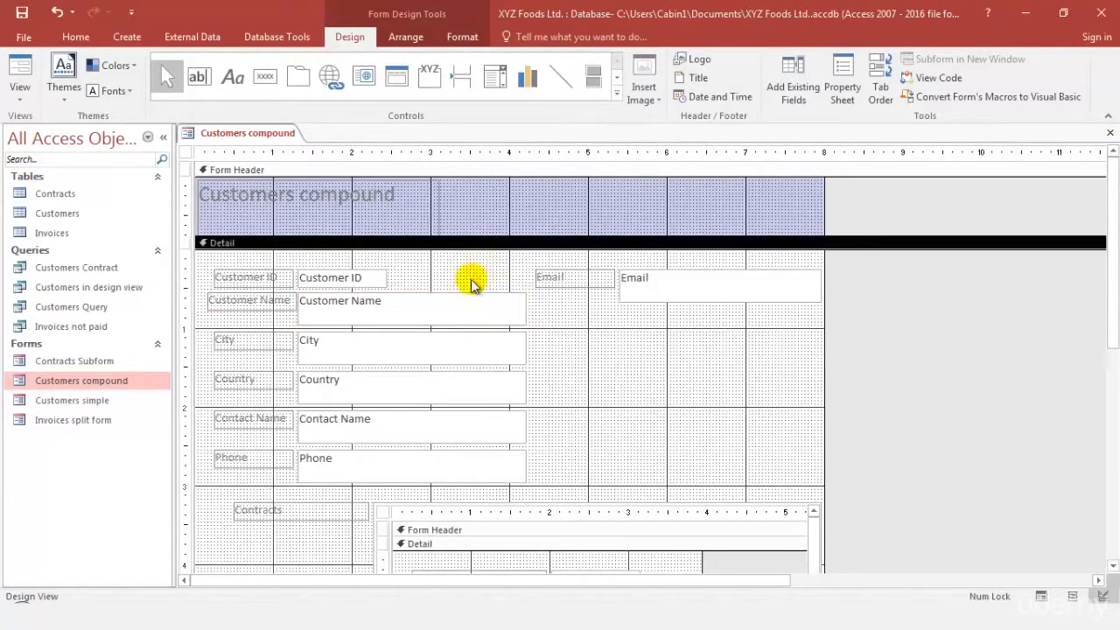
drag(473, 283, 427, 488)
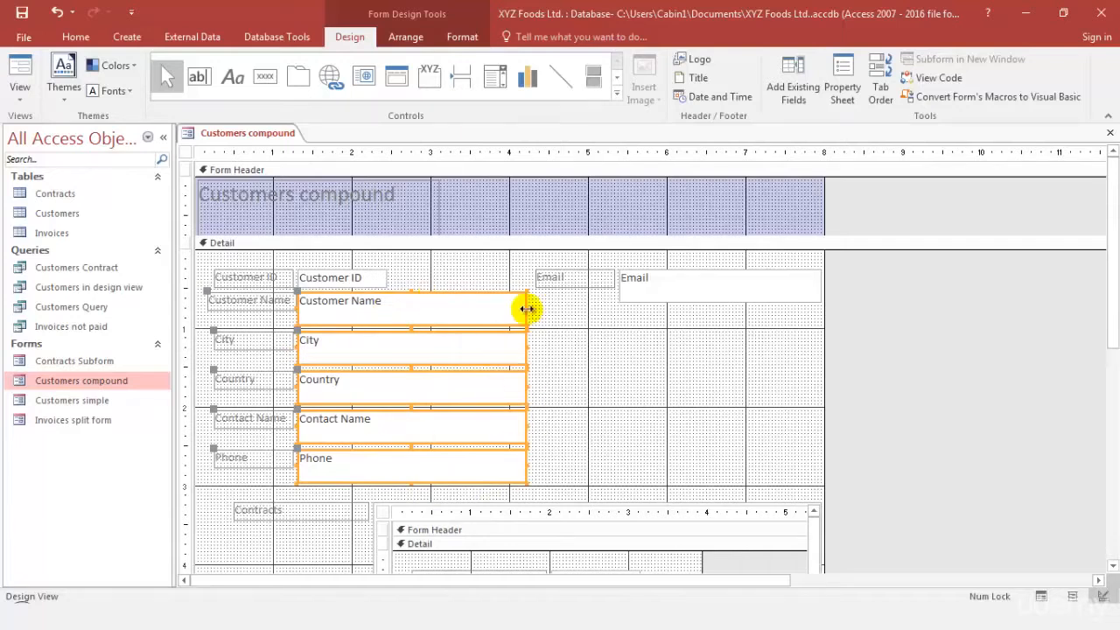
drag(528, 309, 453, 313)
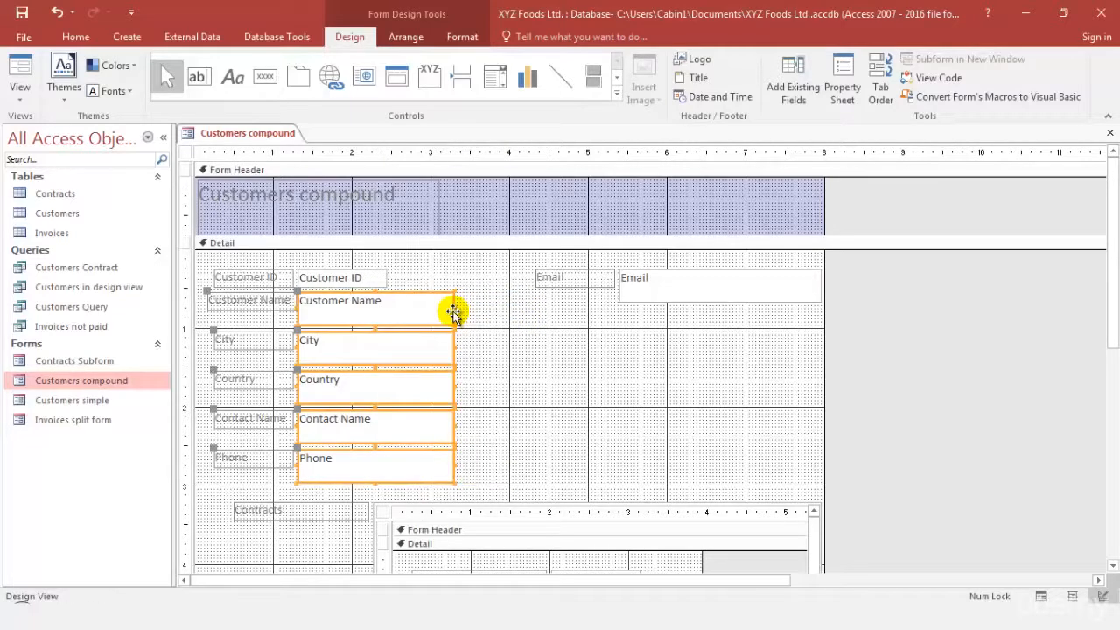
Shift the five selected text boxes and their labels slightly down and to the right, and deselect them
drag(391, 467, 392, 471)
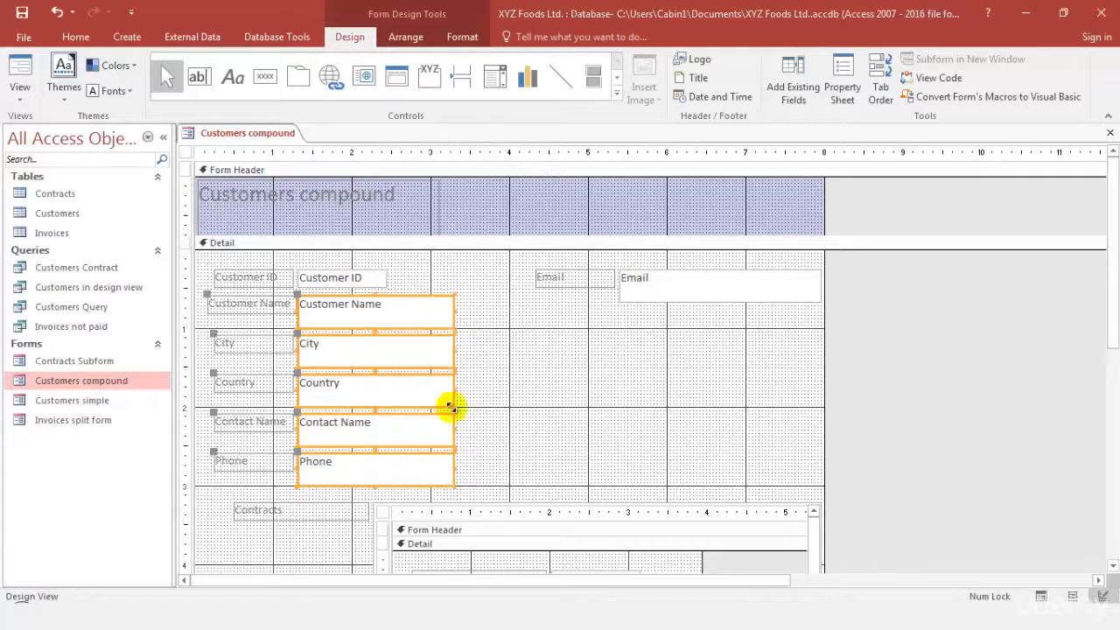
drag(426, 388, 428, 388)
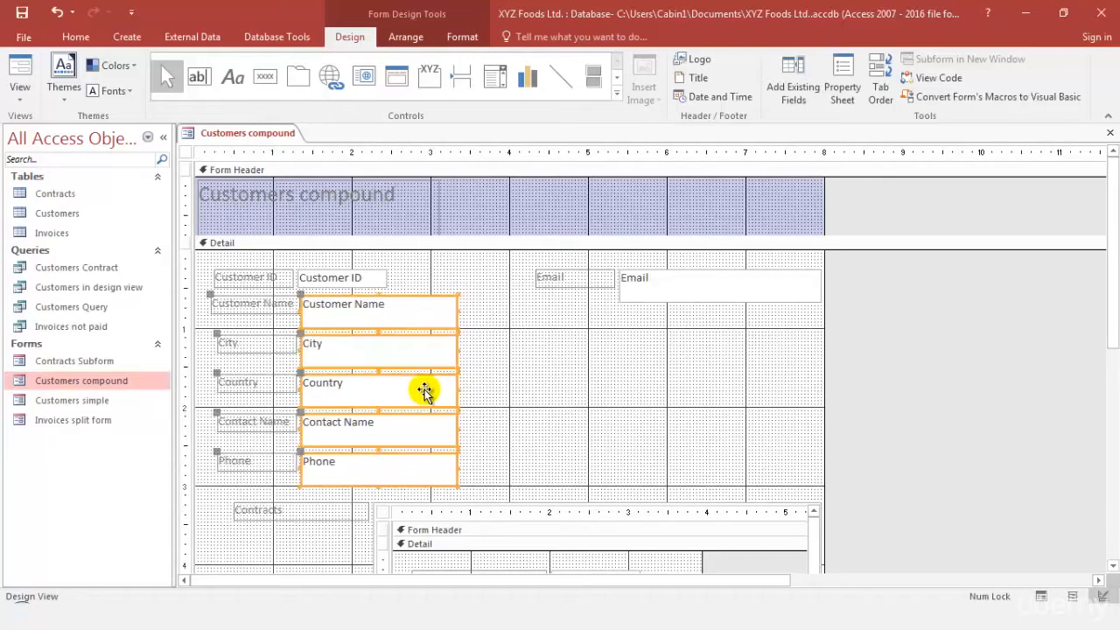
click(504, 392)
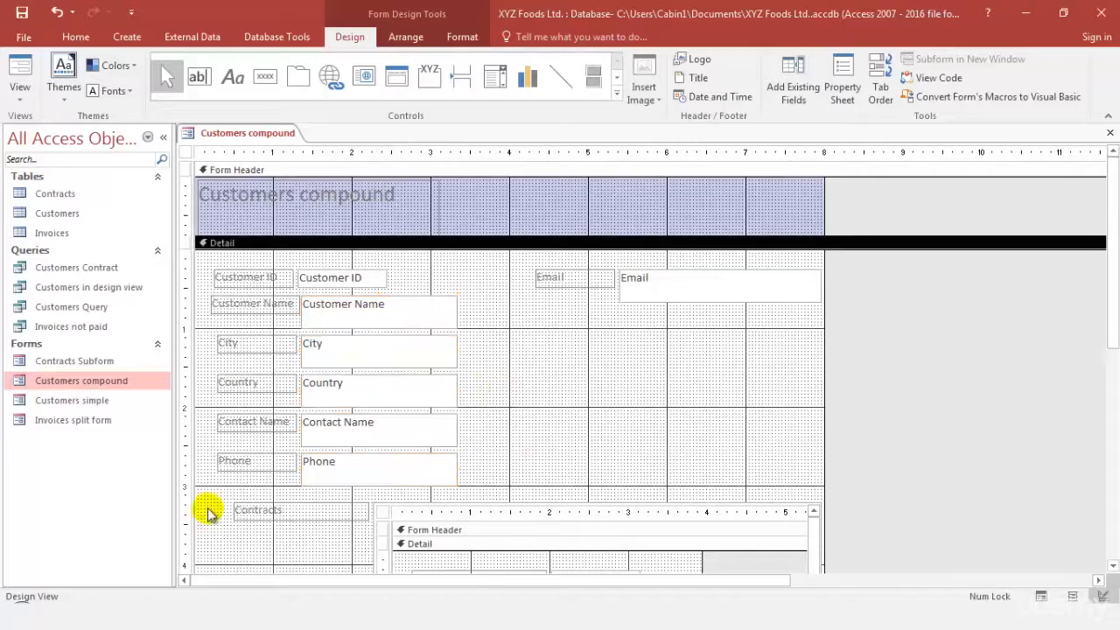
Move the Phone label and its text box together to just below the Email field, and deselect them
click(324, 470)
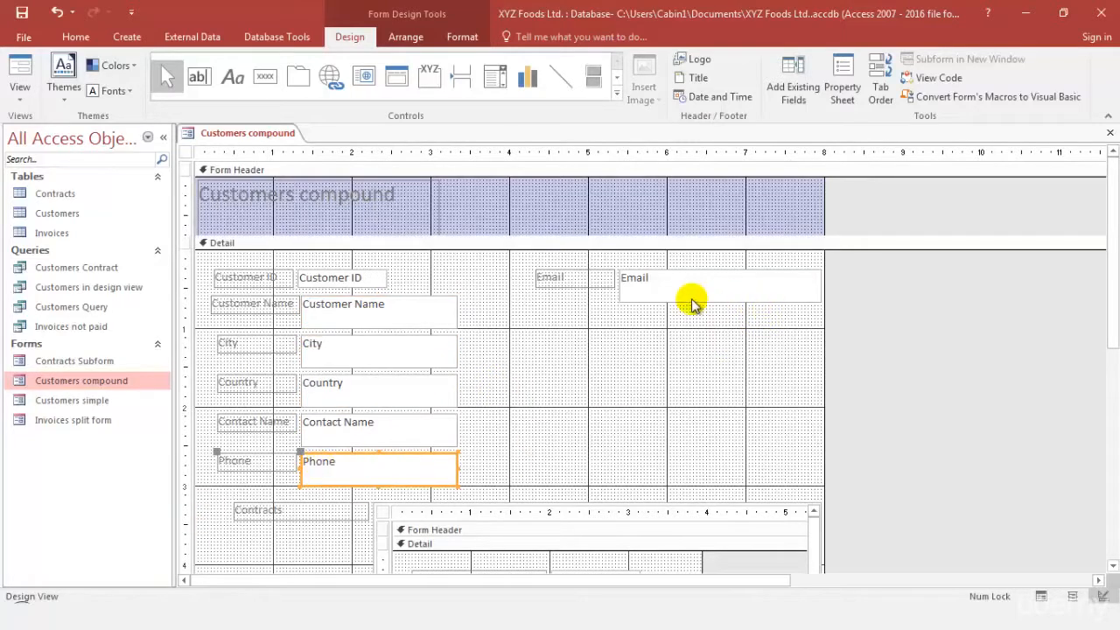
click(271, 457)
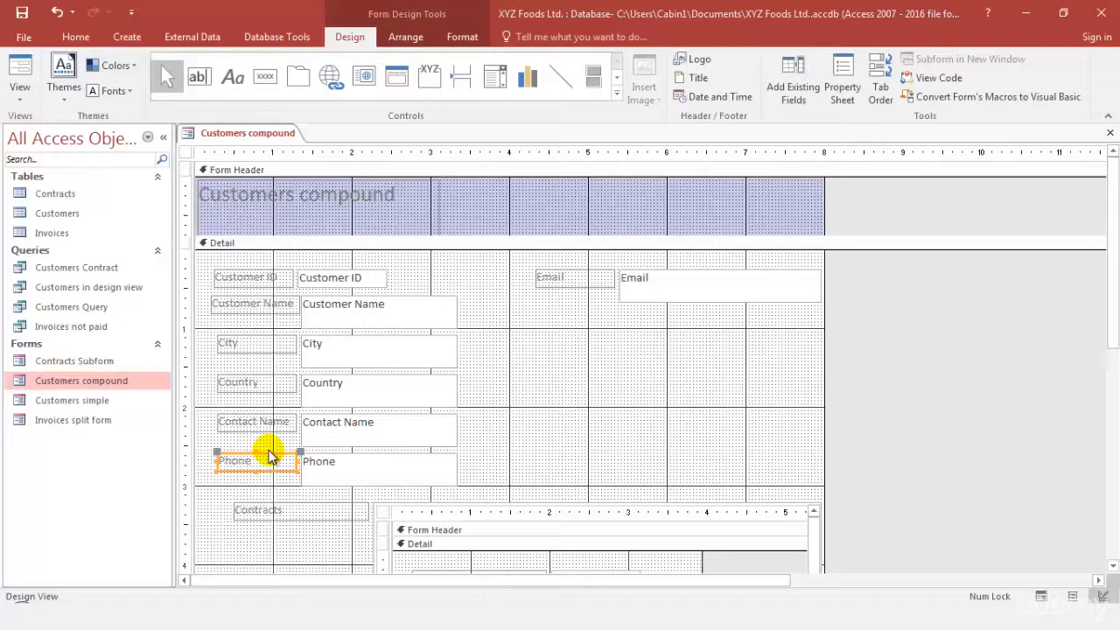
shift+click(321, 462)
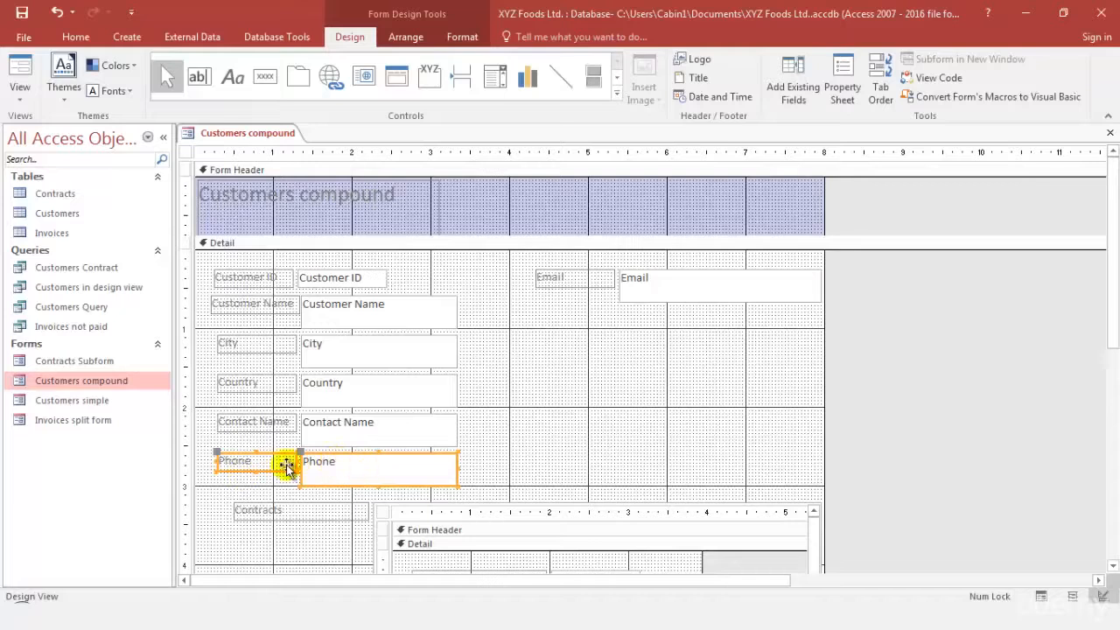
drag(341, 471, 664, 338)
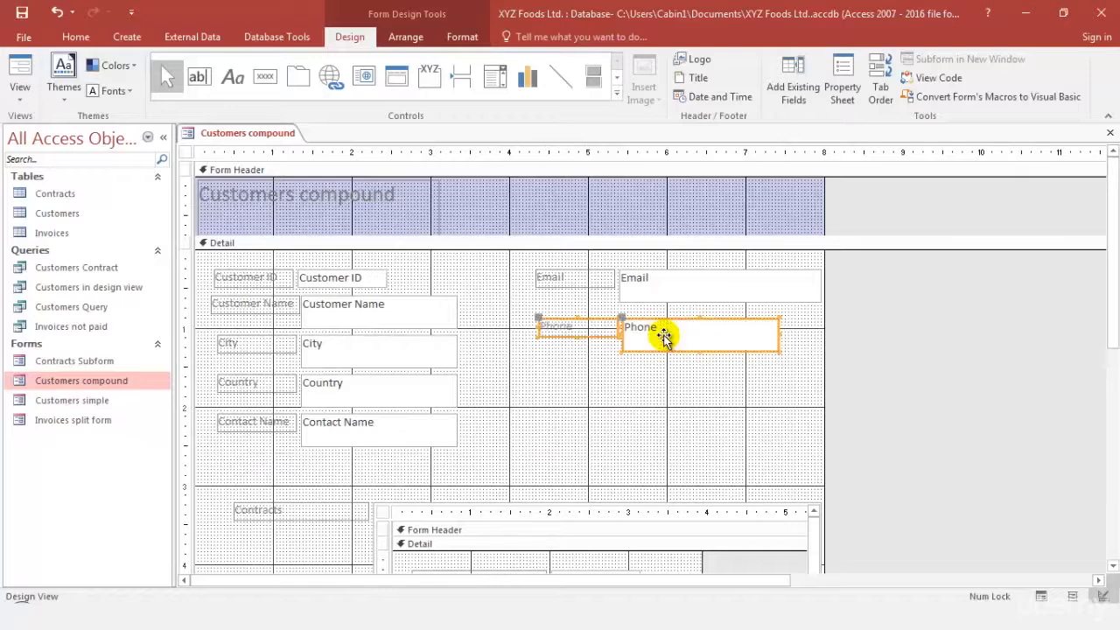
click(880, 374)
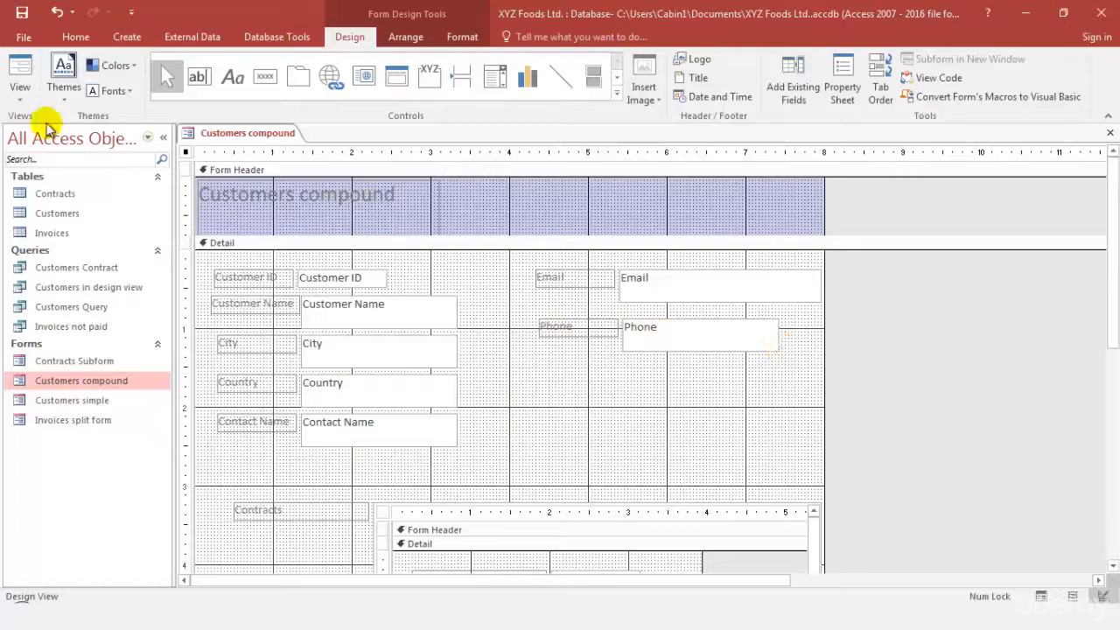
Check the relocated Phone field in Form View and return the form to Design View
click(17, 92)
click(30, 119)
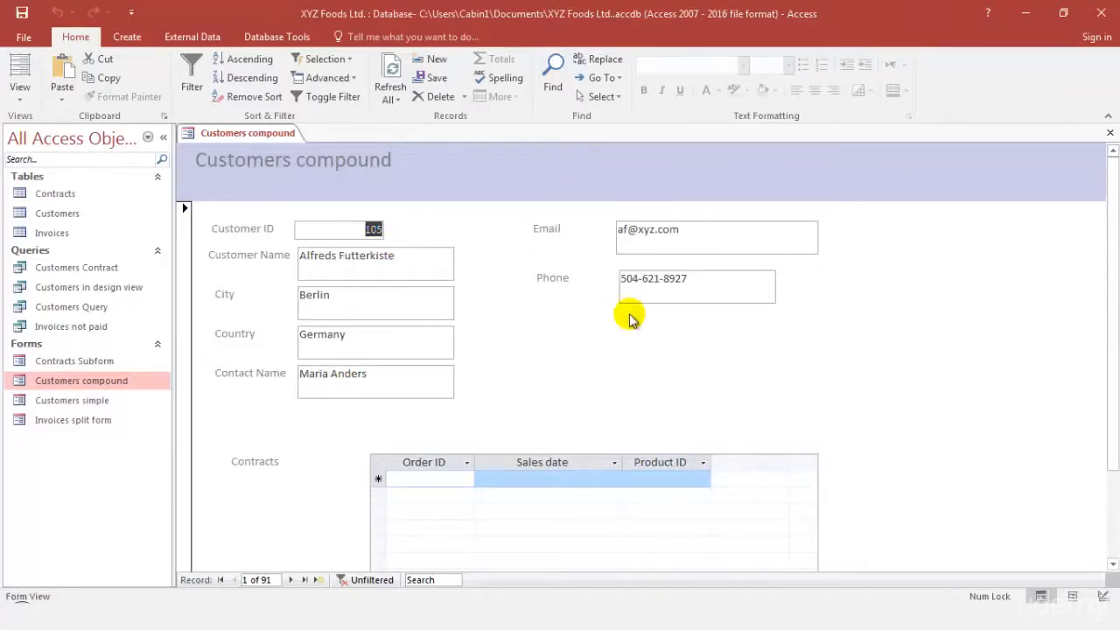
click(20, 95)
click(66, 196)
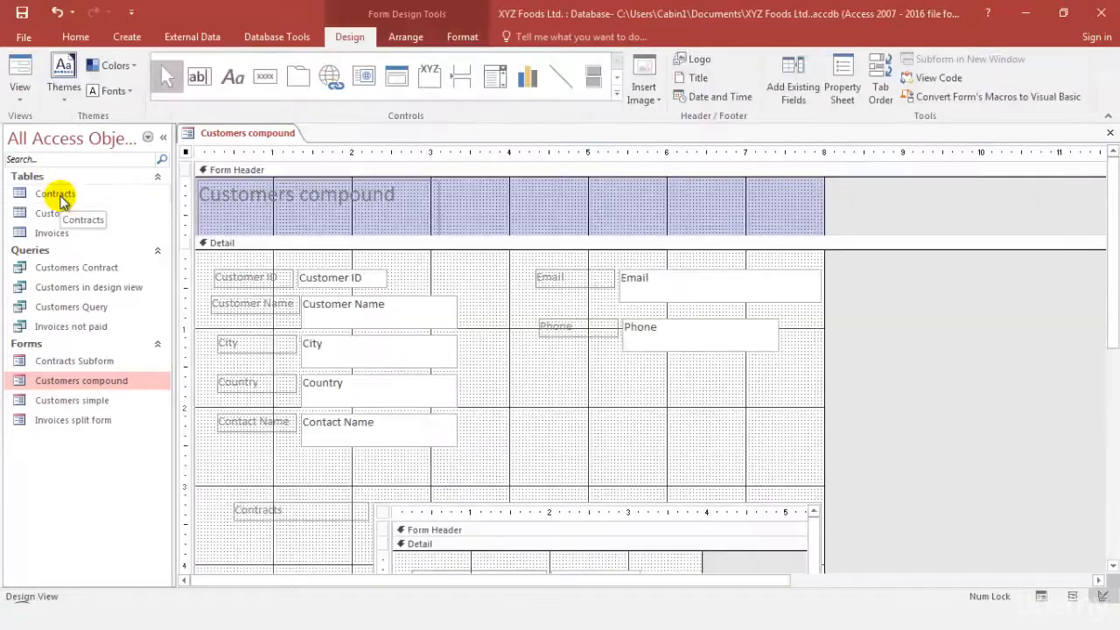
Delete the Contracts label beside the subform
scroll(519, 380, down, 2)
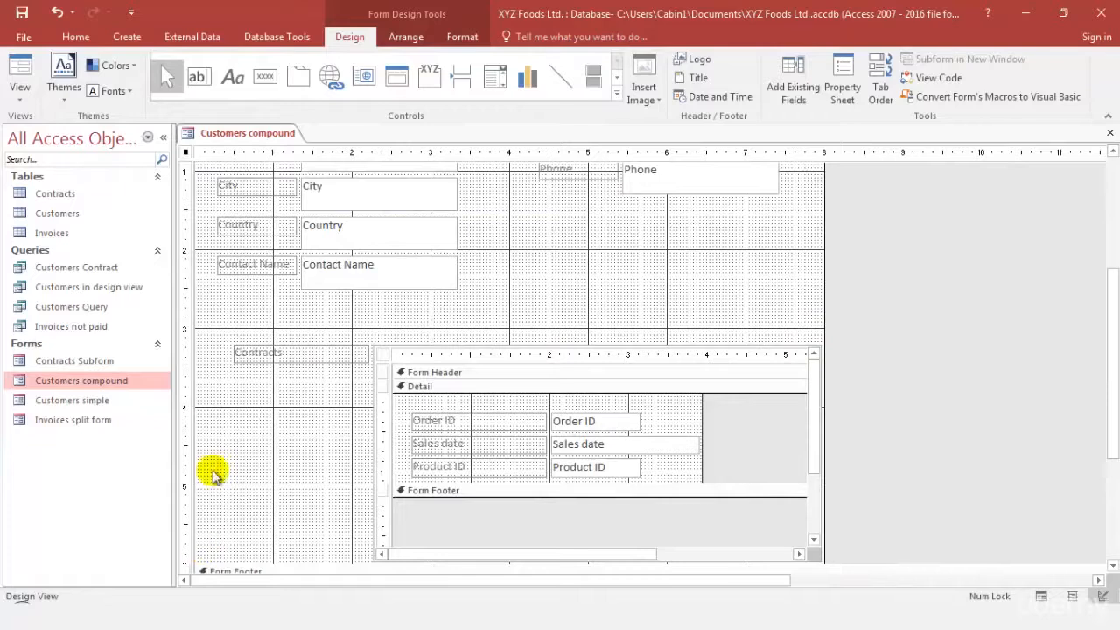
click(277, 358)
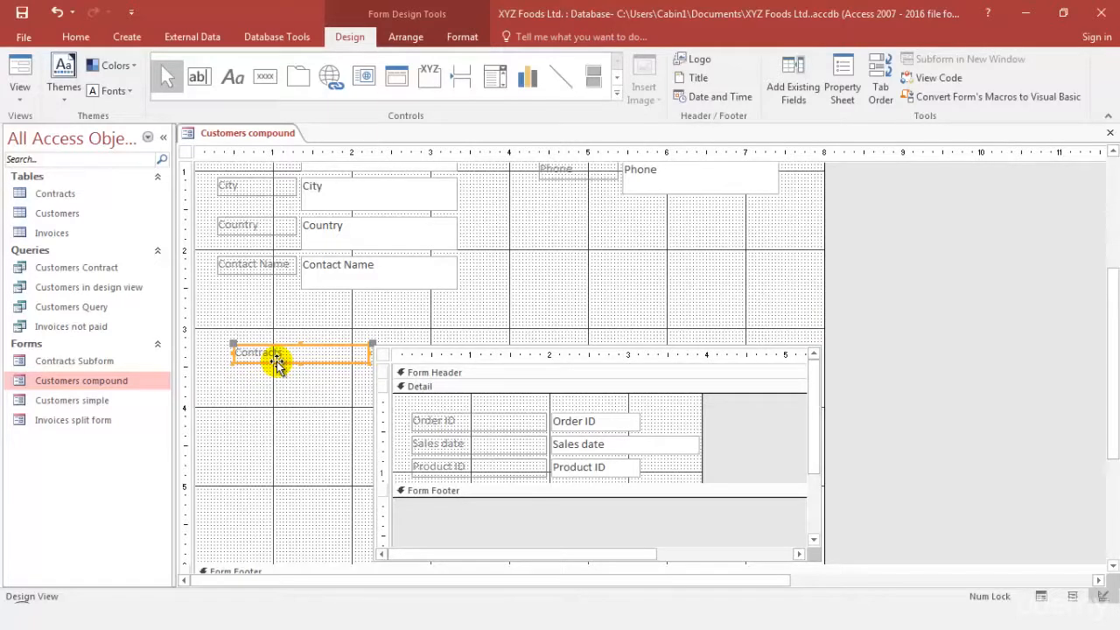
key(Delete)
Move the Contracts subform up and left to just below the Contact Name field and widen it to about 6.4 inches
click(469, 349)
click(480, 353)
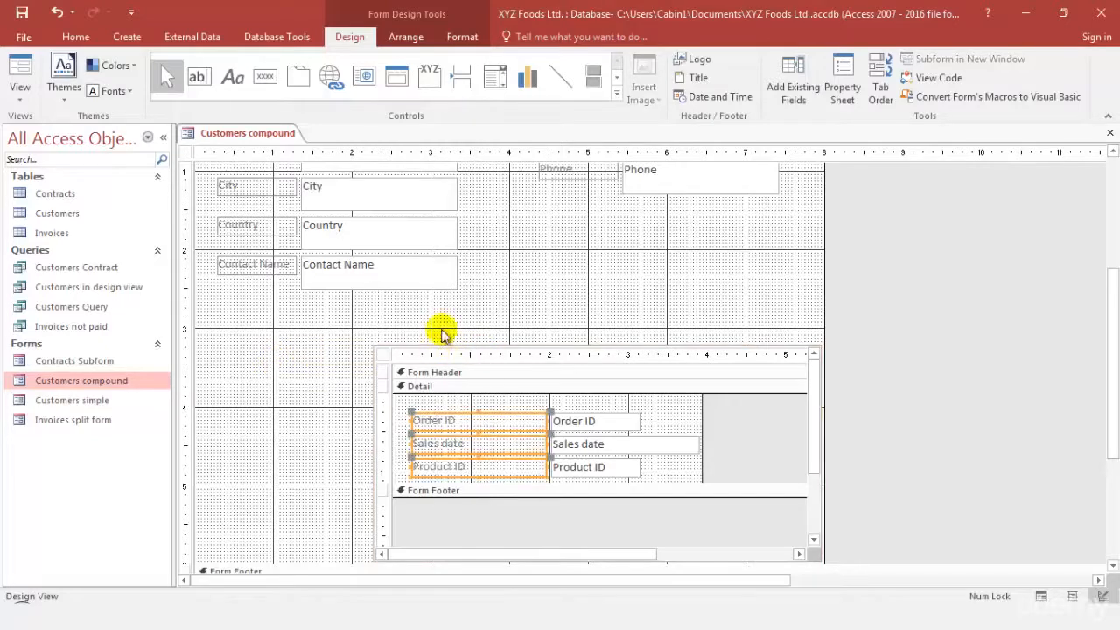
drag(570, 344, 478, 313)
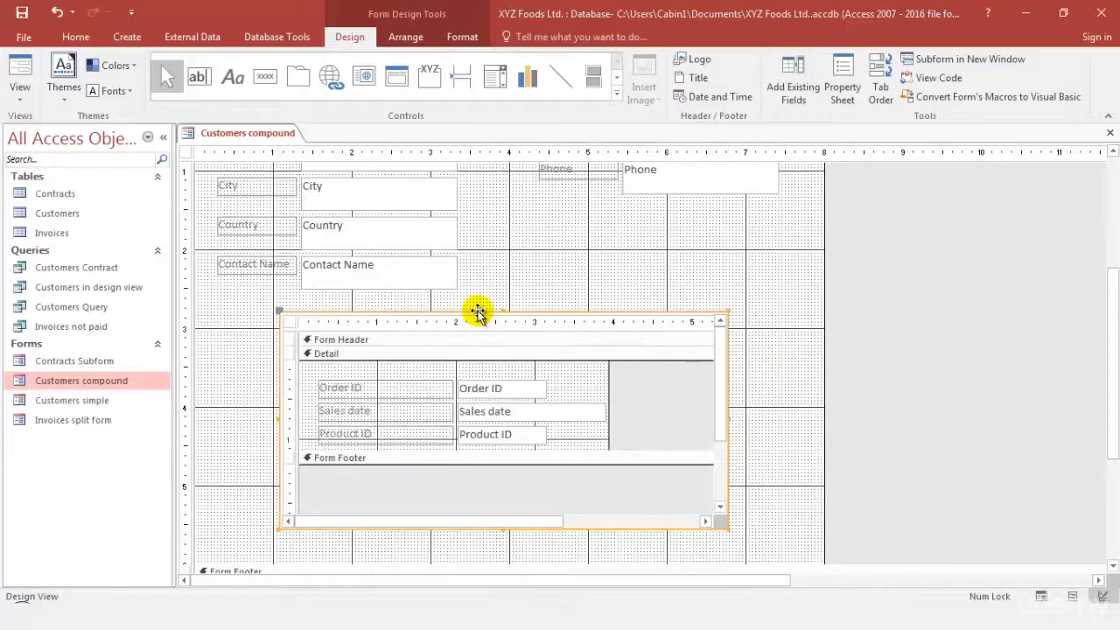
drag(728, 461, 728, 461)
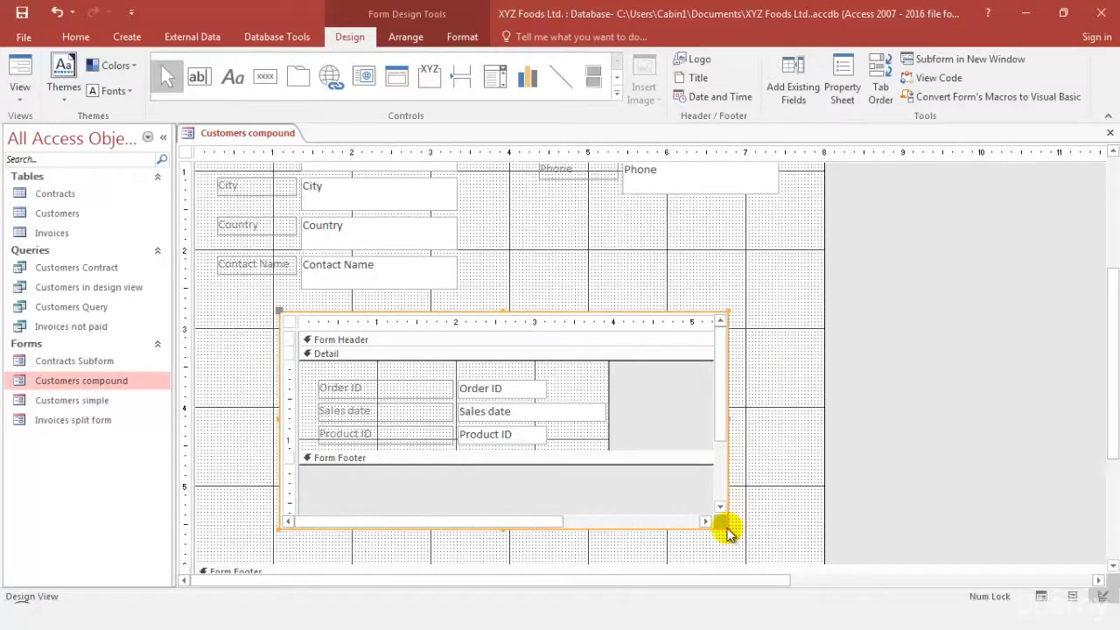
drag(729, 532, 782, 525)
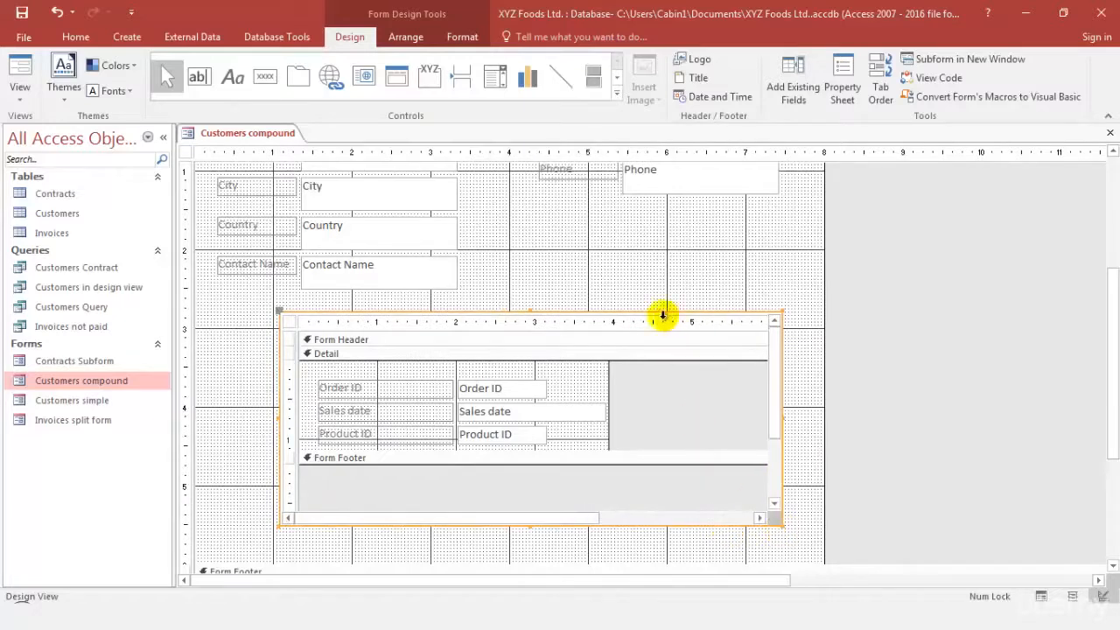
mouse_move(636, 313)
mouse_down()
mouse_move(592, 307)
mouse_move(619, 302)
mouse_up()
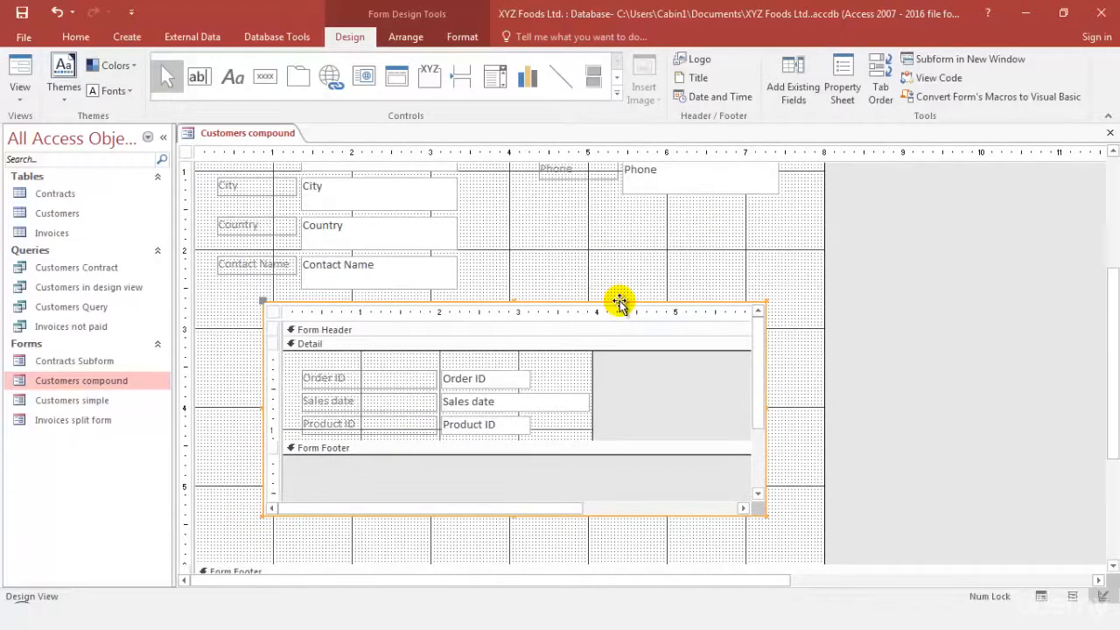
Review the whole form with its repositioned subform in Form View
click(17, 103)
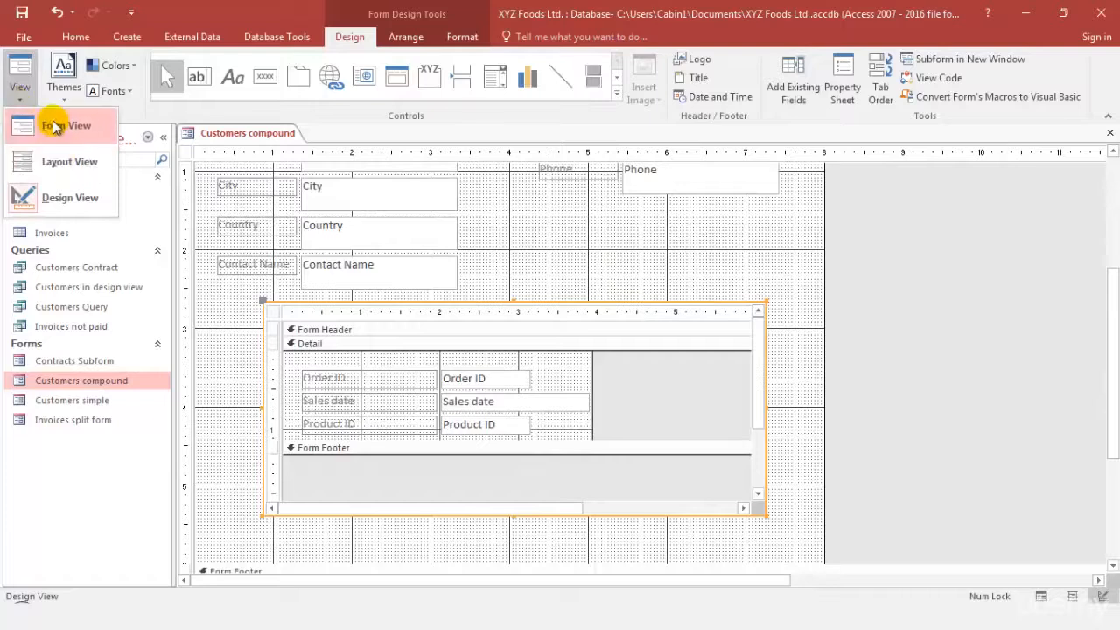
click(54, 125)
scroll(897, 378, down, 2)
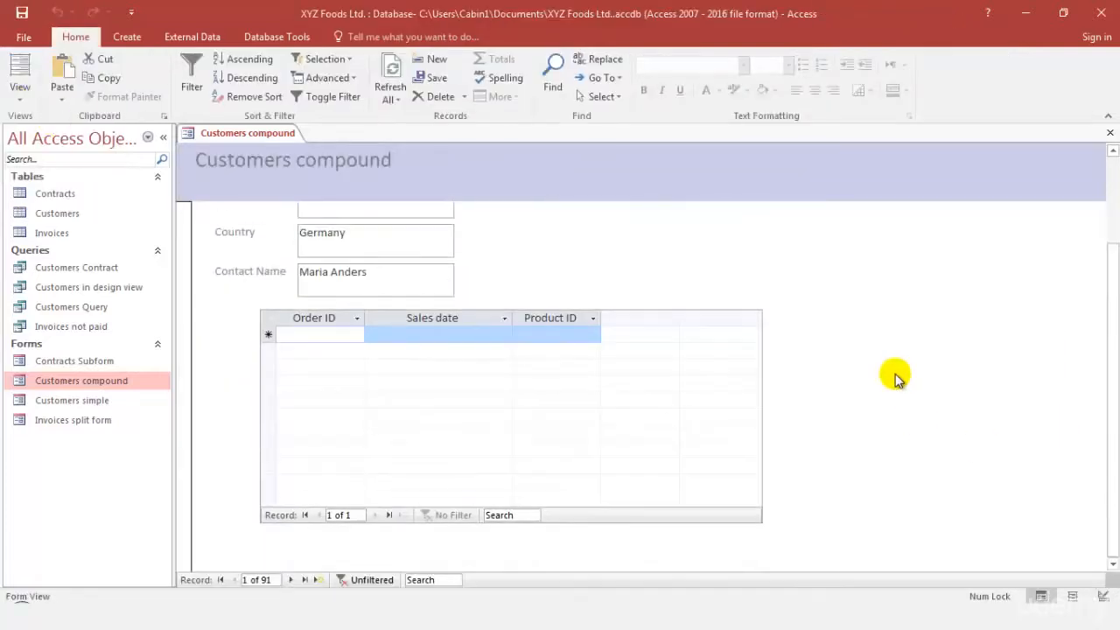
scroll(897, 378, up, 2)
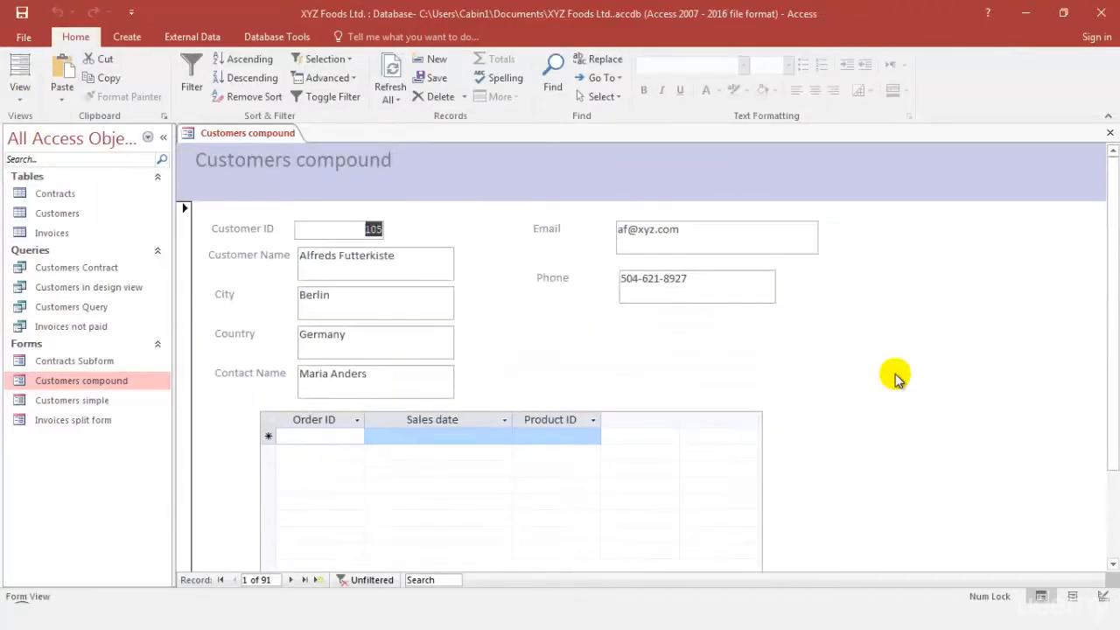